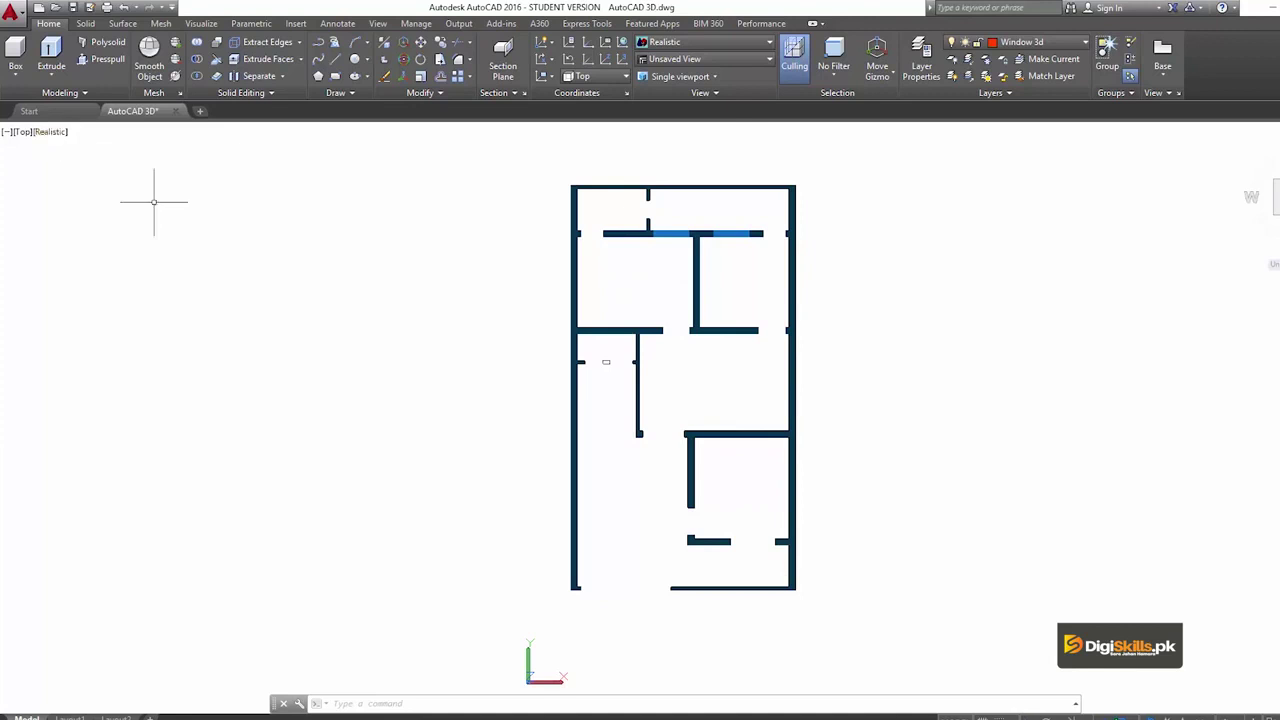
Step: Switch the viewport to Wireframe and zoom in on a doorway opening
scroll(601, 225, up, 6)
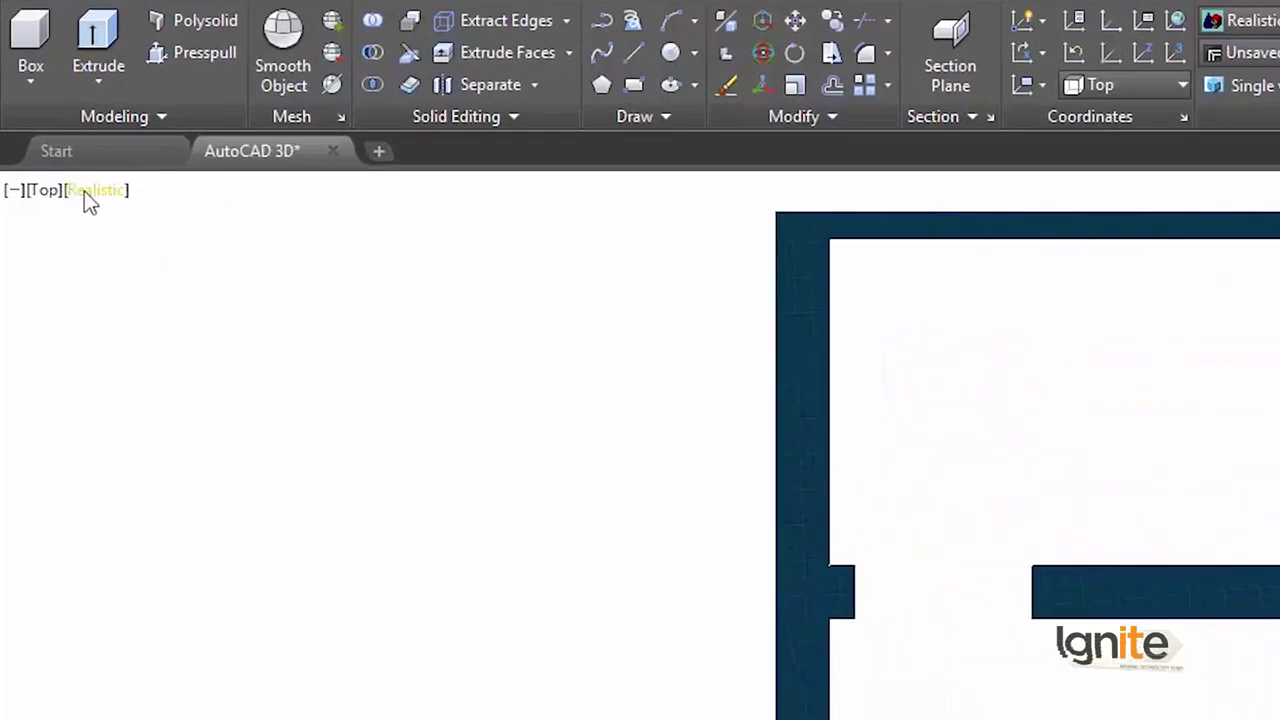
click(89, 190)
click(209, 488)
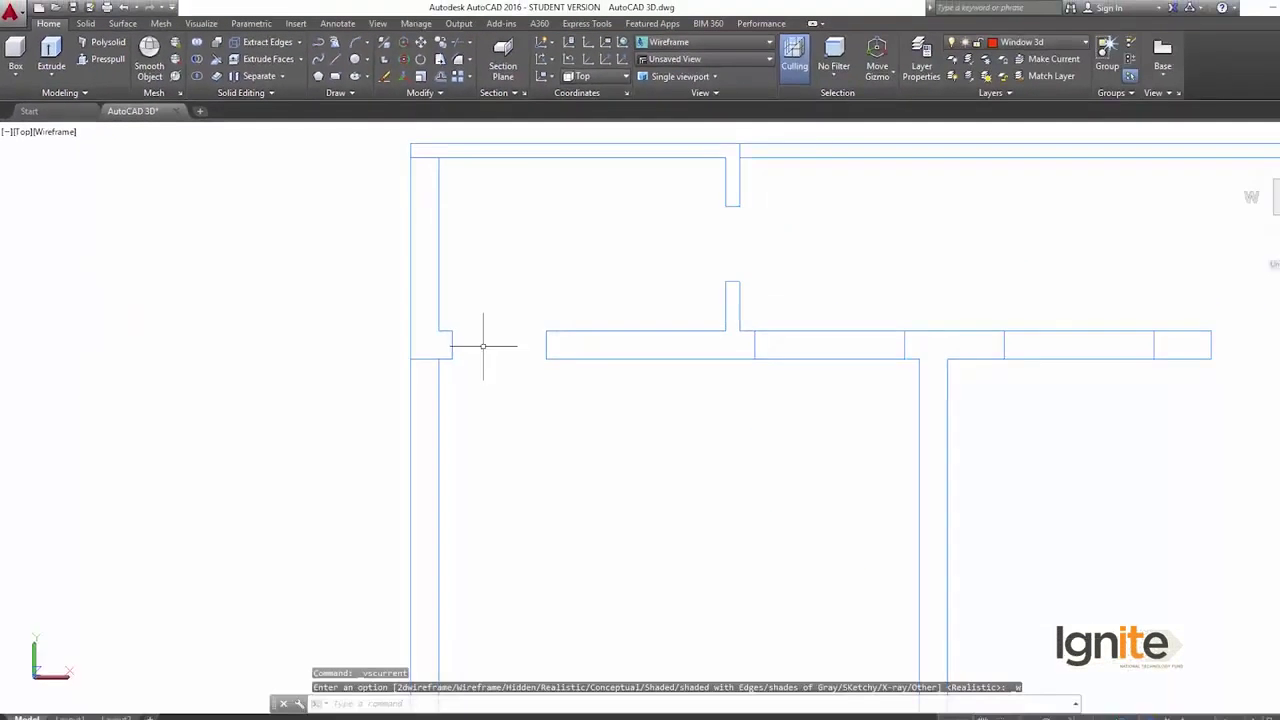
scroll(430, 337, up, 5)
scroll(627, 395, down, 5)
middle_drag(614, 343, 623, 320)
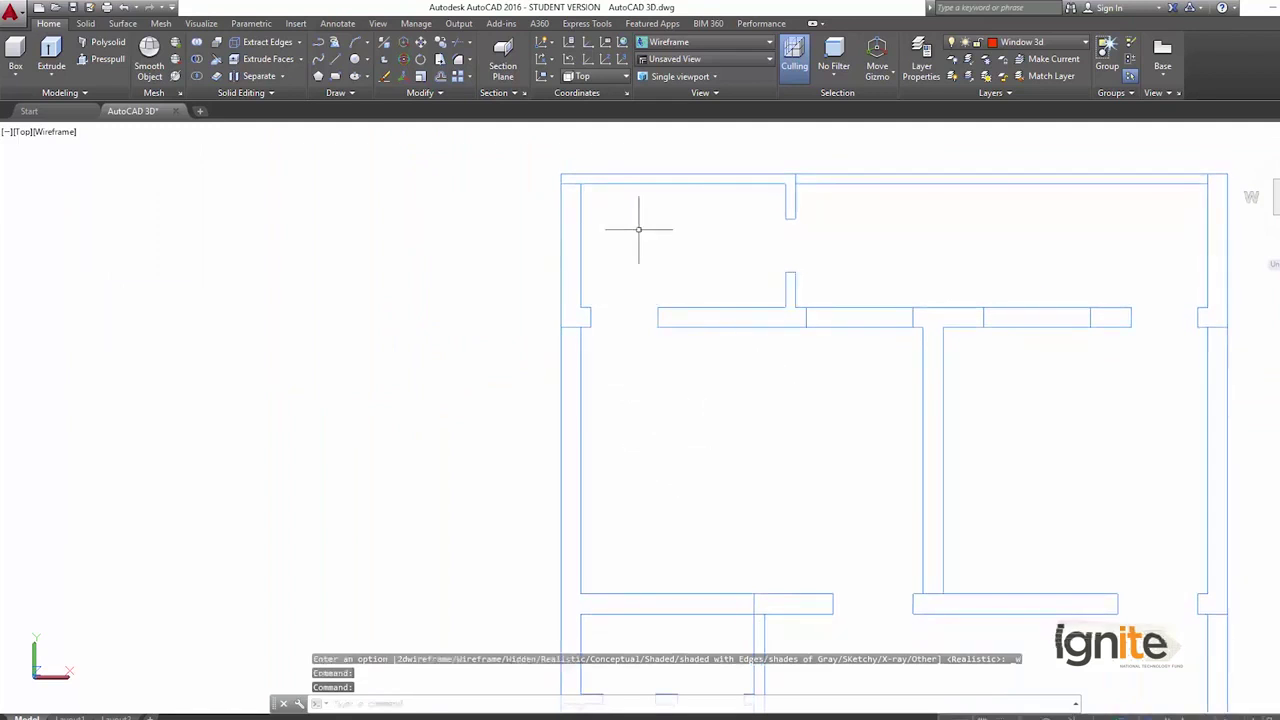
scroll(640, 318, up, 3)
middle_drag(629, 323, 580, 363)
scroll(560, 347, up, 2)
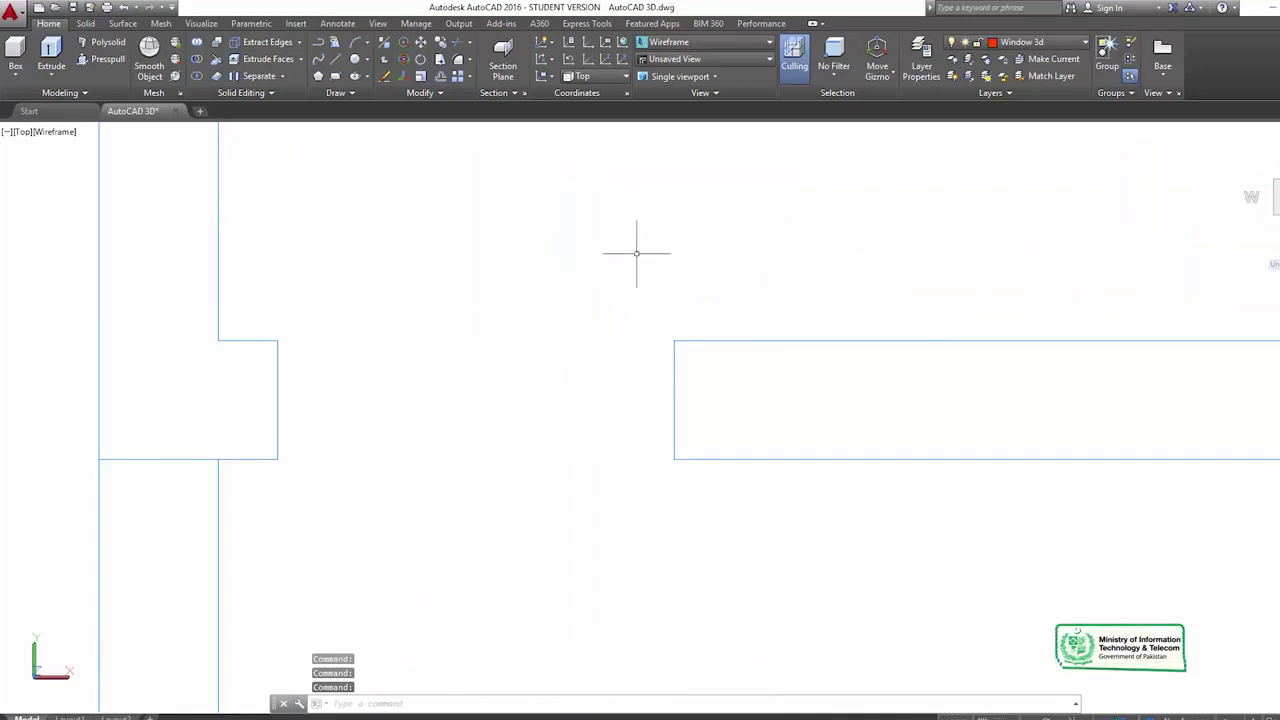
middle_drag(619, 341, 611, 387)
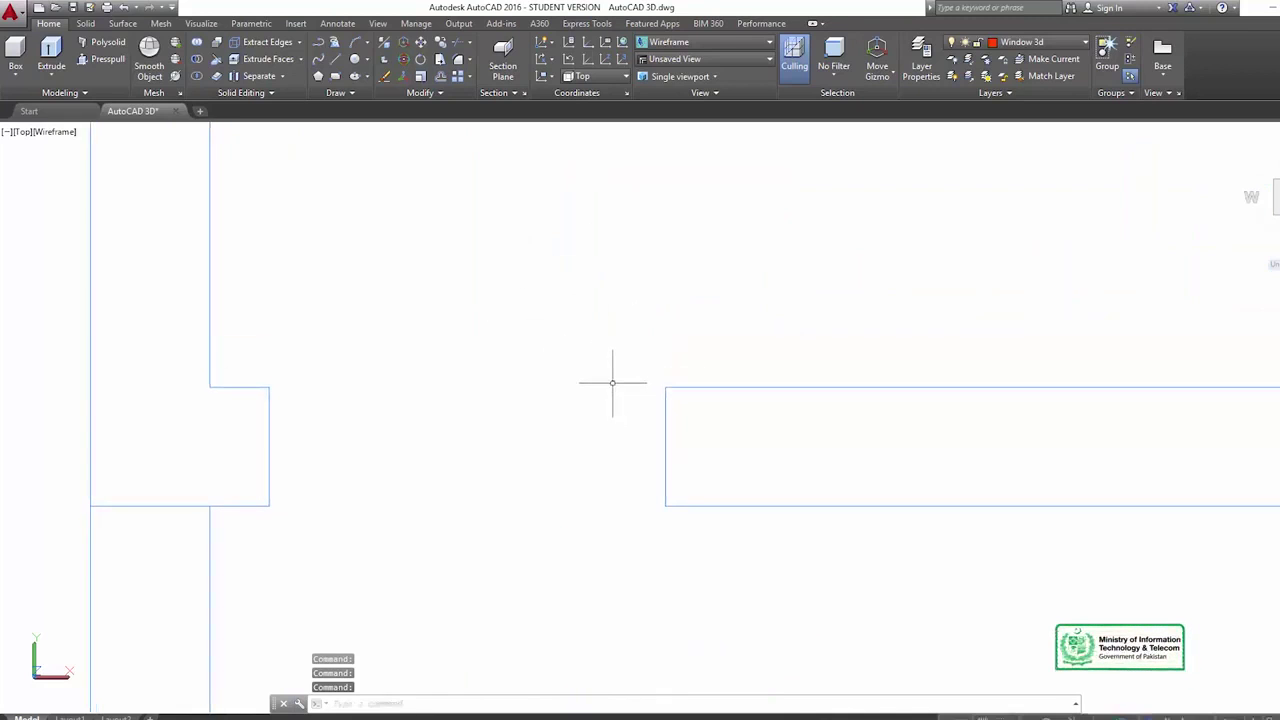
middle_drag(613, 380, 691, 337)
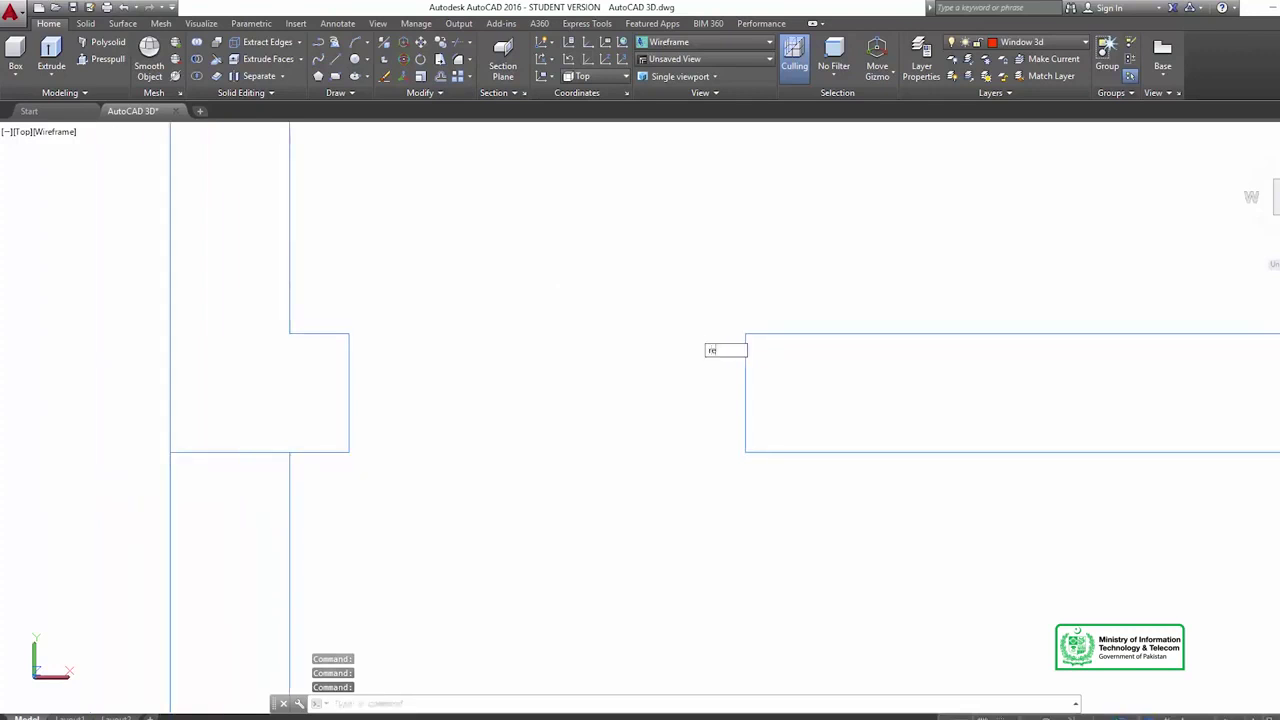
Step: Start and cancel a rectangle at the wall end, then open Layer Properties with LA
text(c)
key(Return)
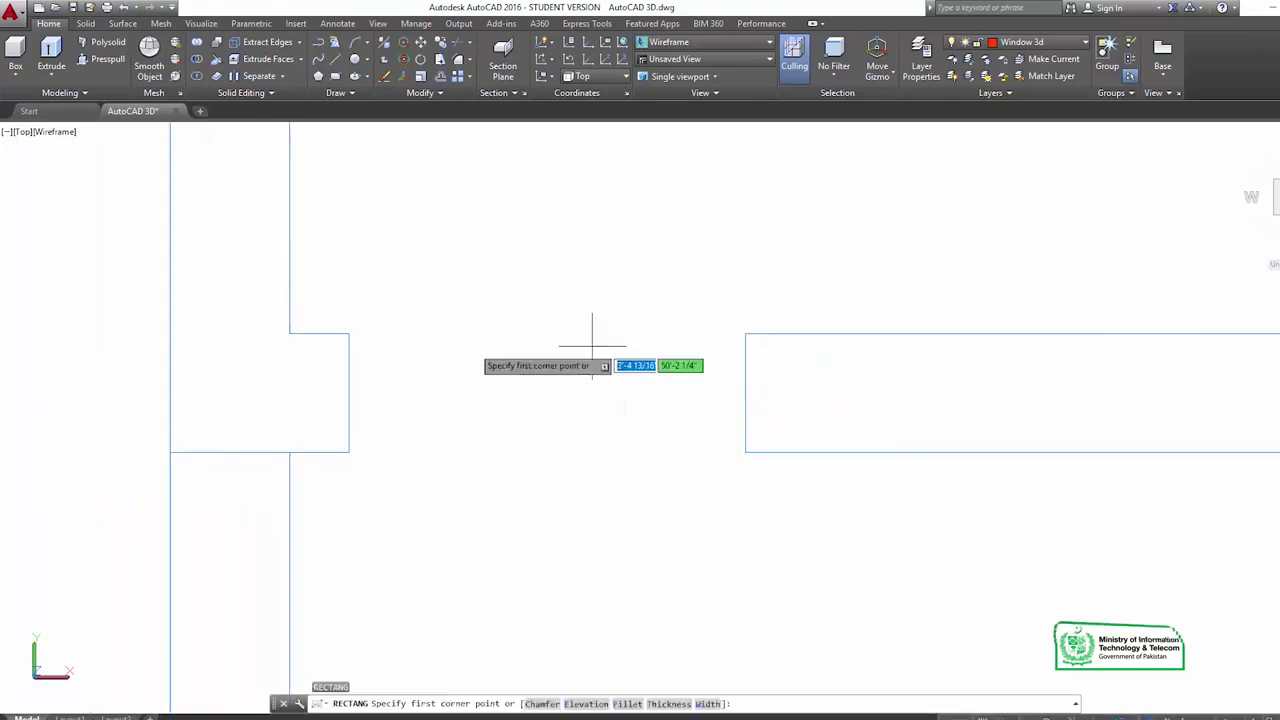
click(348, 333)
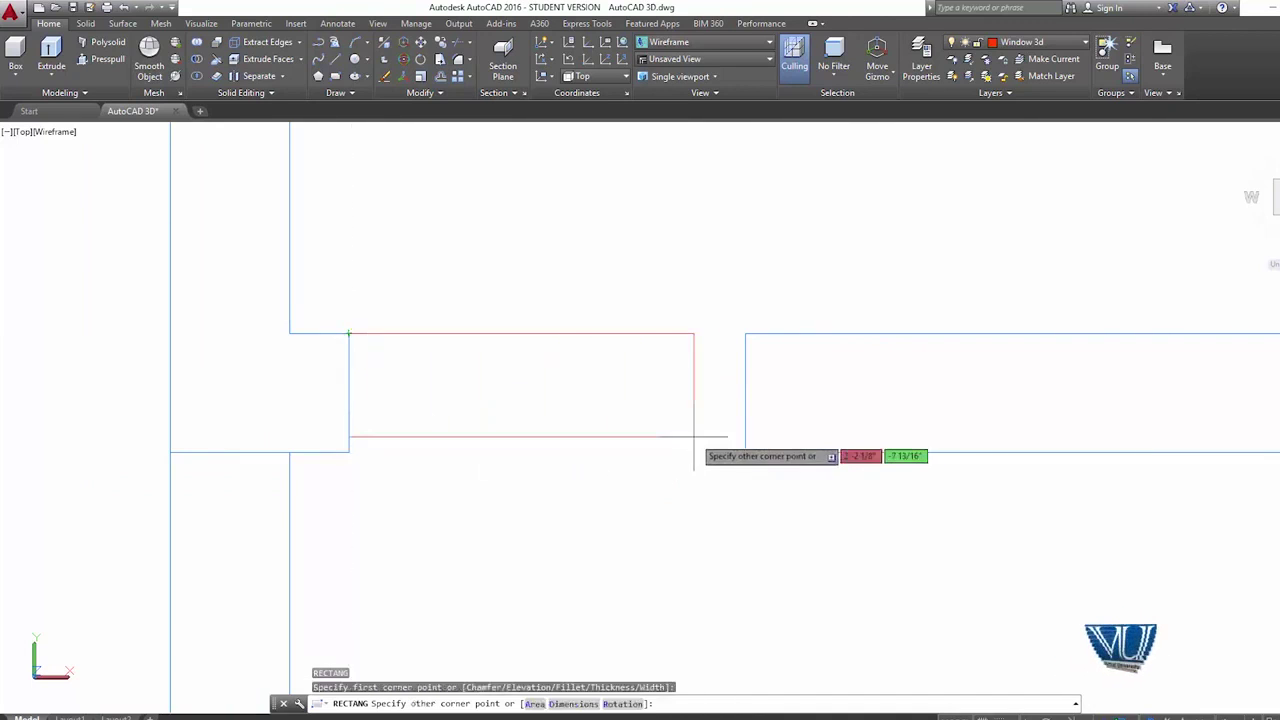
key(Escape)
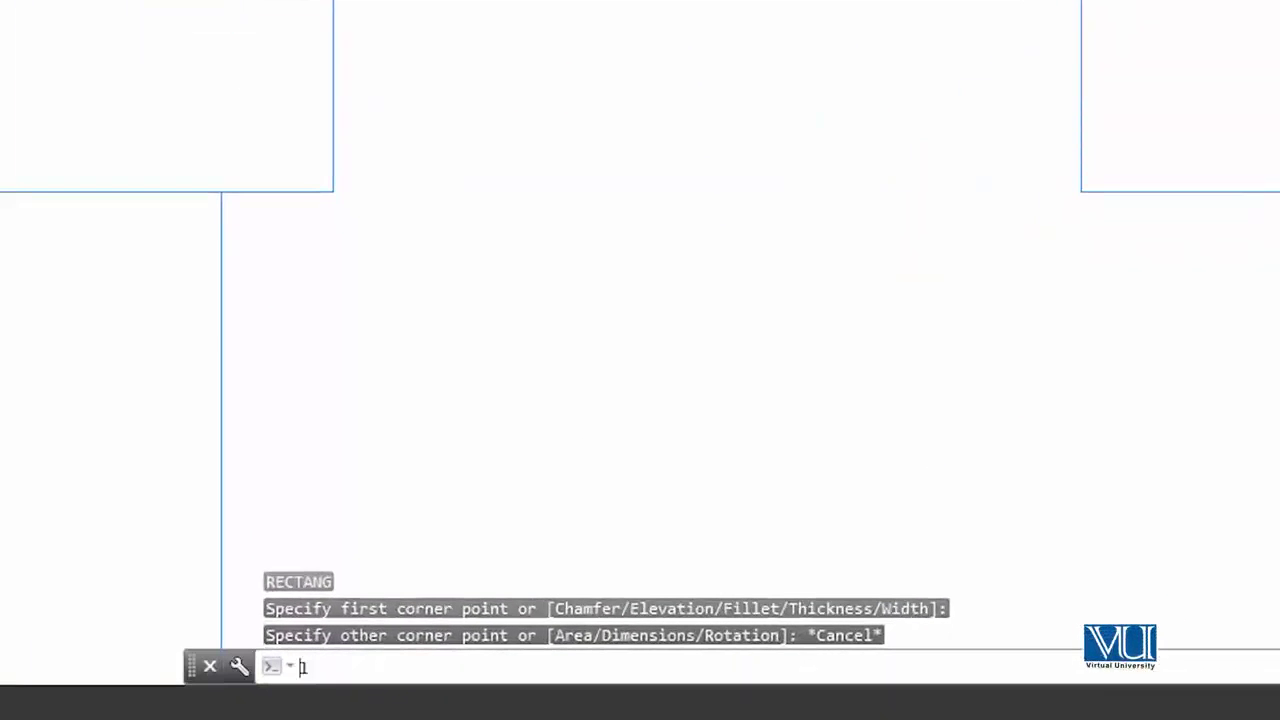
text(la)
key(Return)
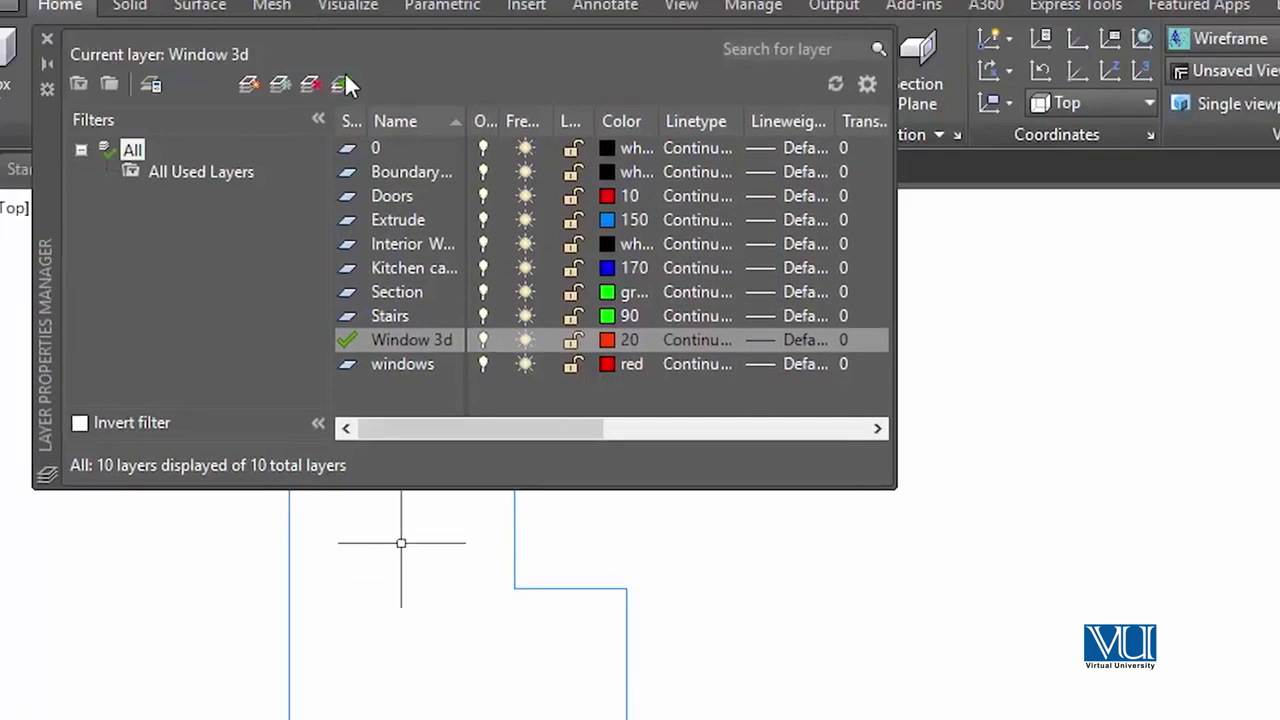
Step: Create a current layer named '3d doors' with colour 40 and close the layer manager
click(247, 84)
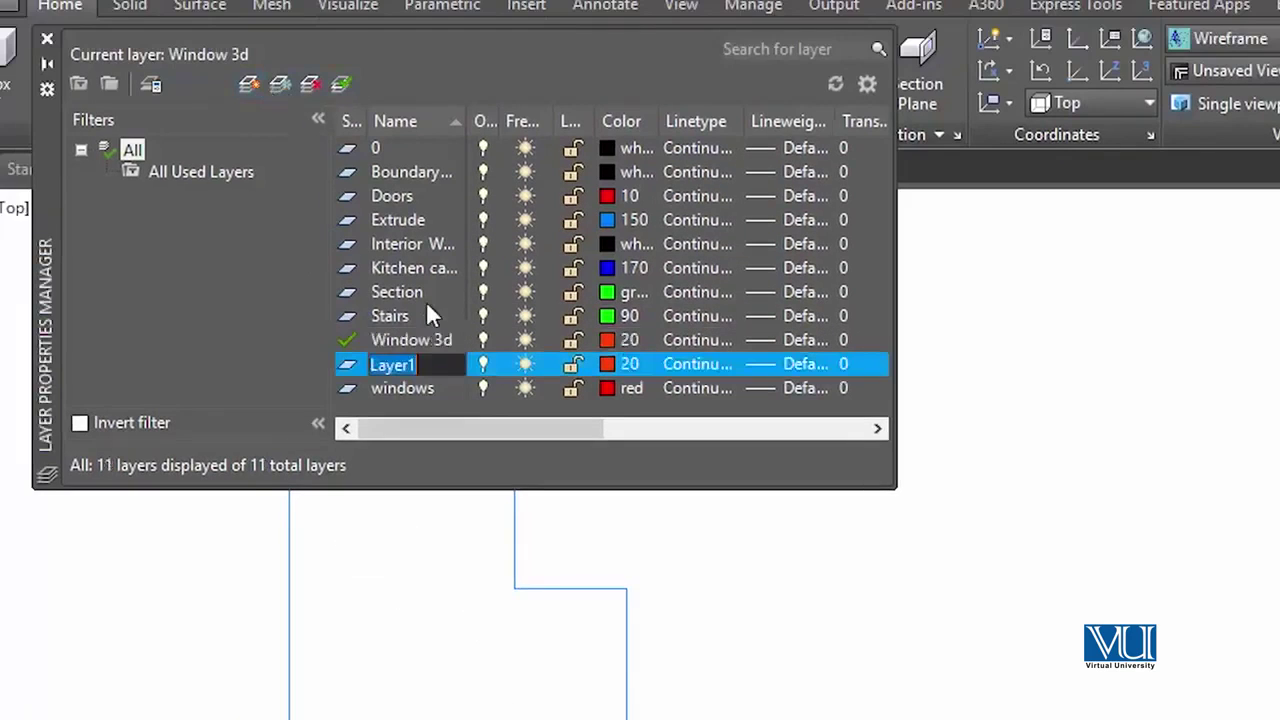
text(3d doors)
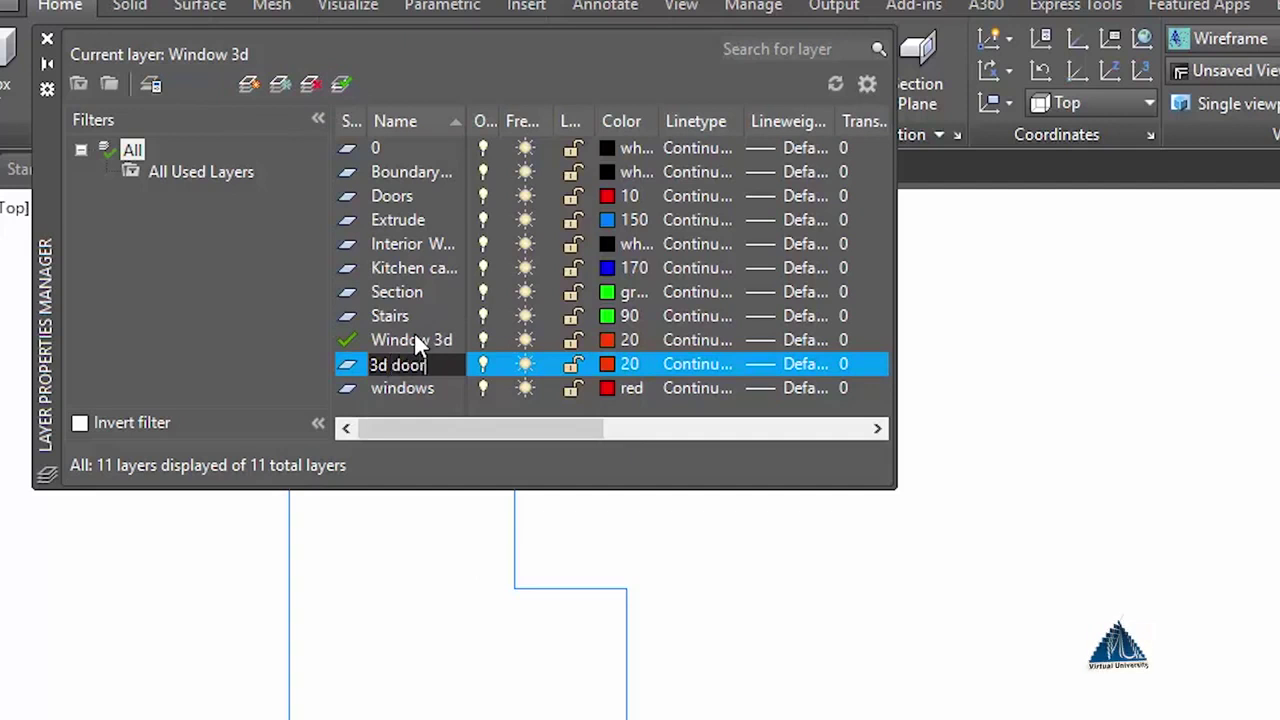
click(606, 364)
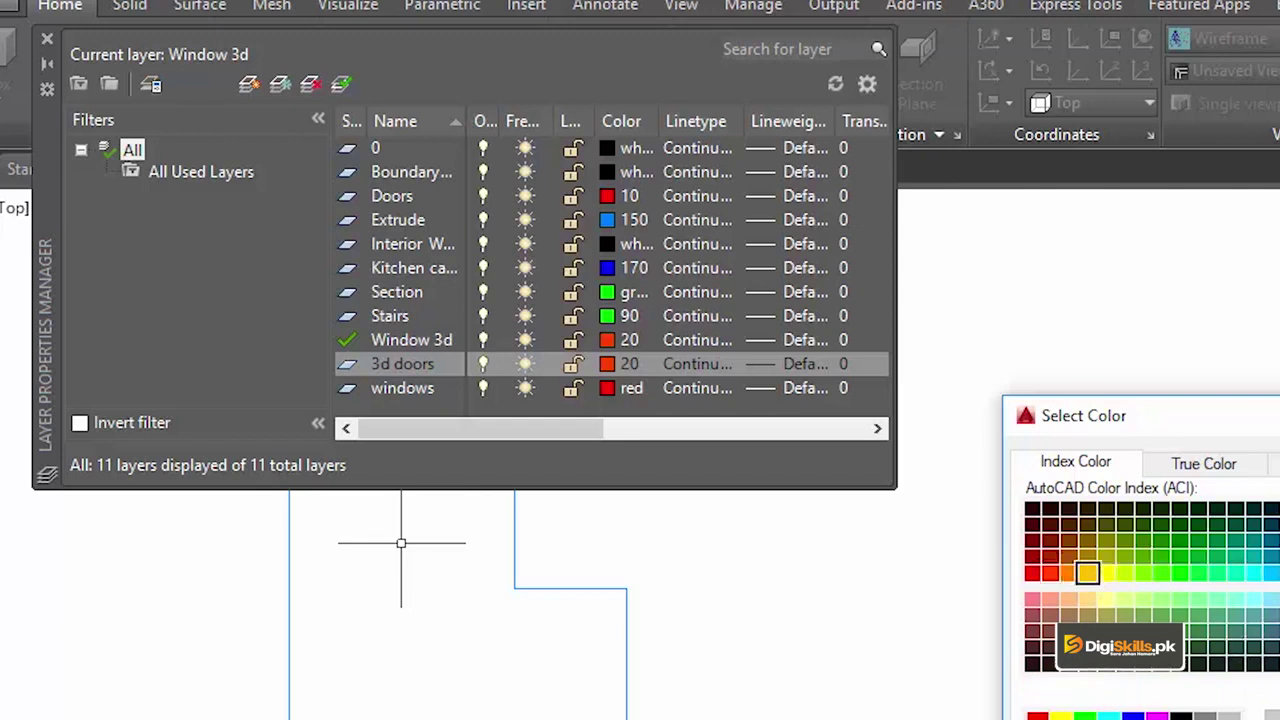
key(Return)
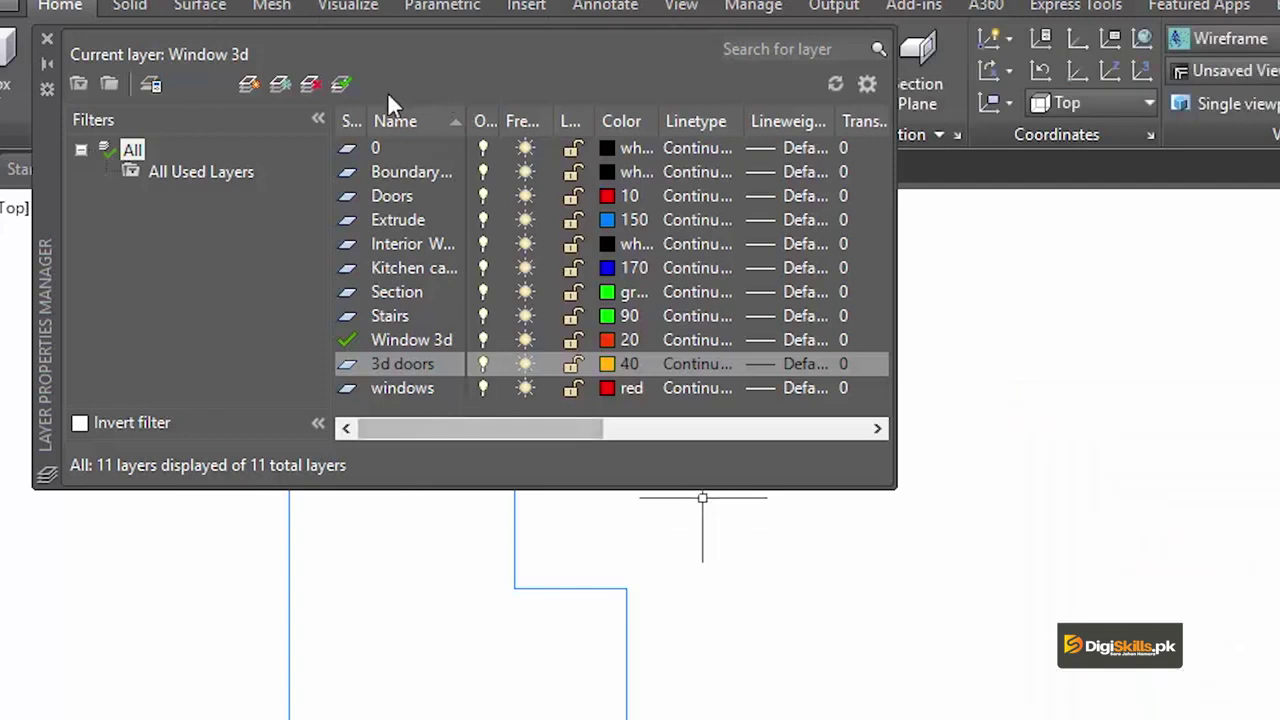
click(46, 40)
text(re)
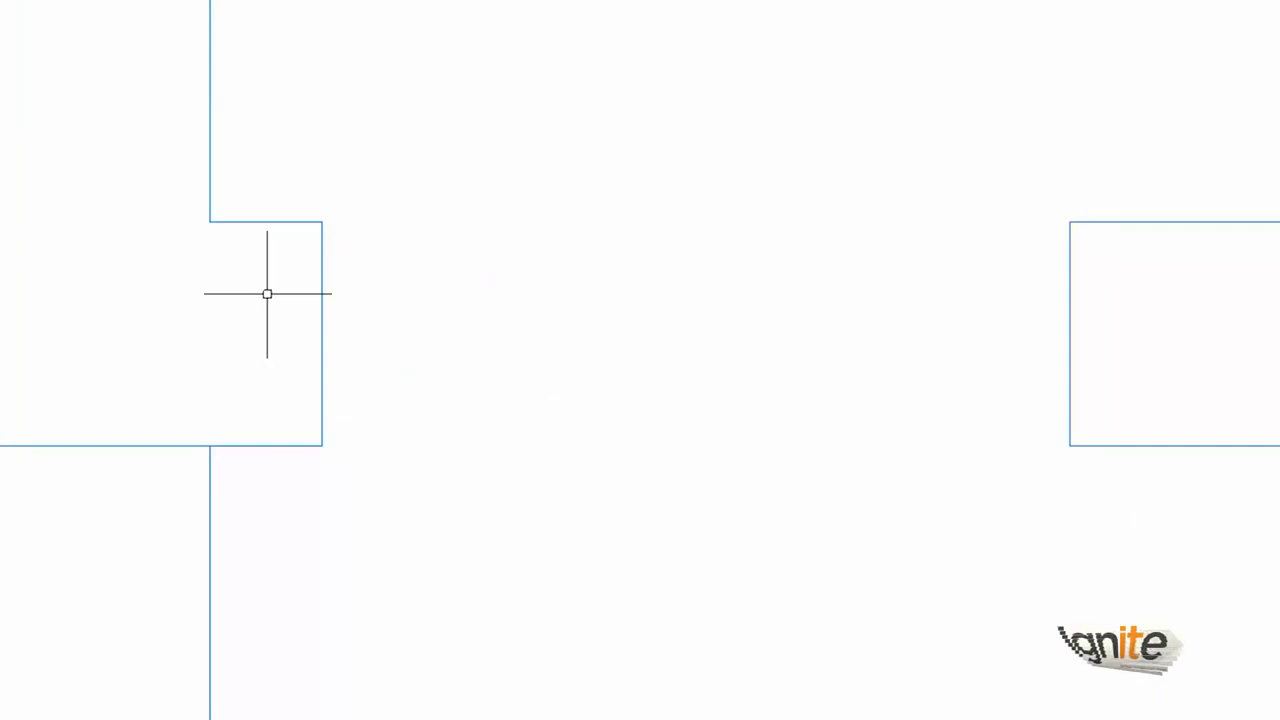
key(Return)
Step: Draw a rectangle across the doorway between wall corners and copy it above
click(322, 222)
click(1070, 446)
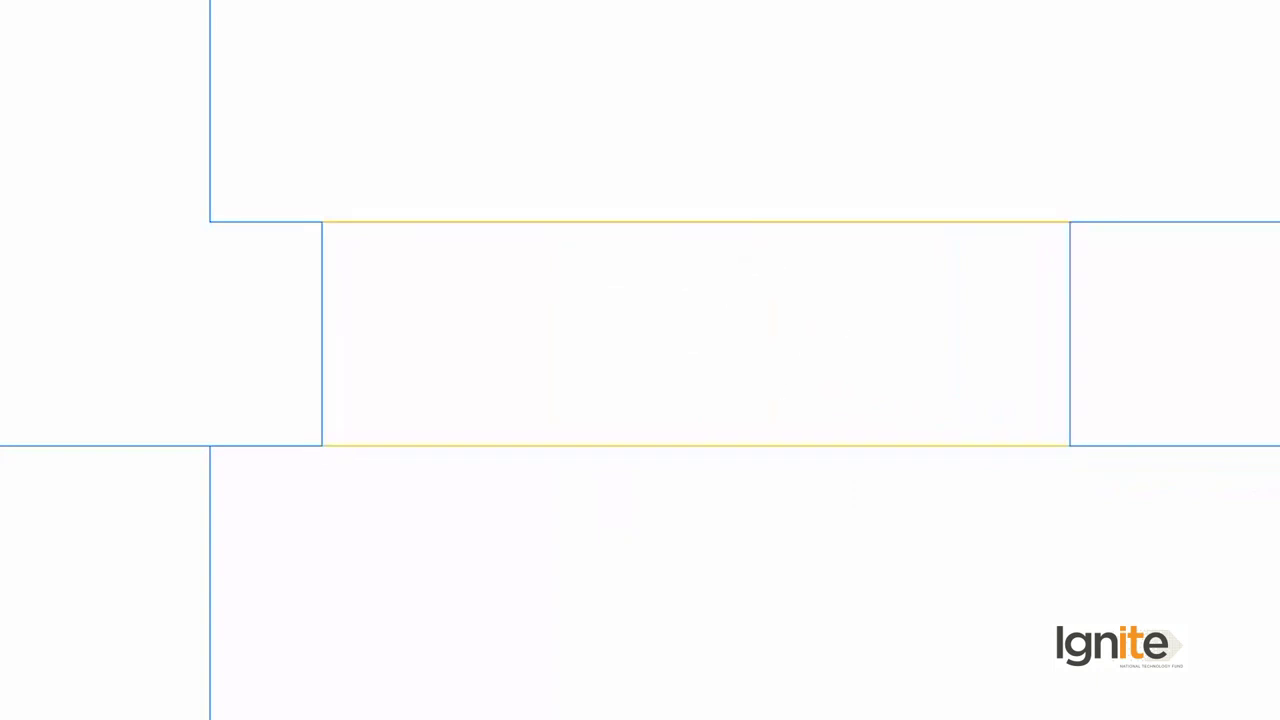
click(739, 220)
text(co)
key(Return)
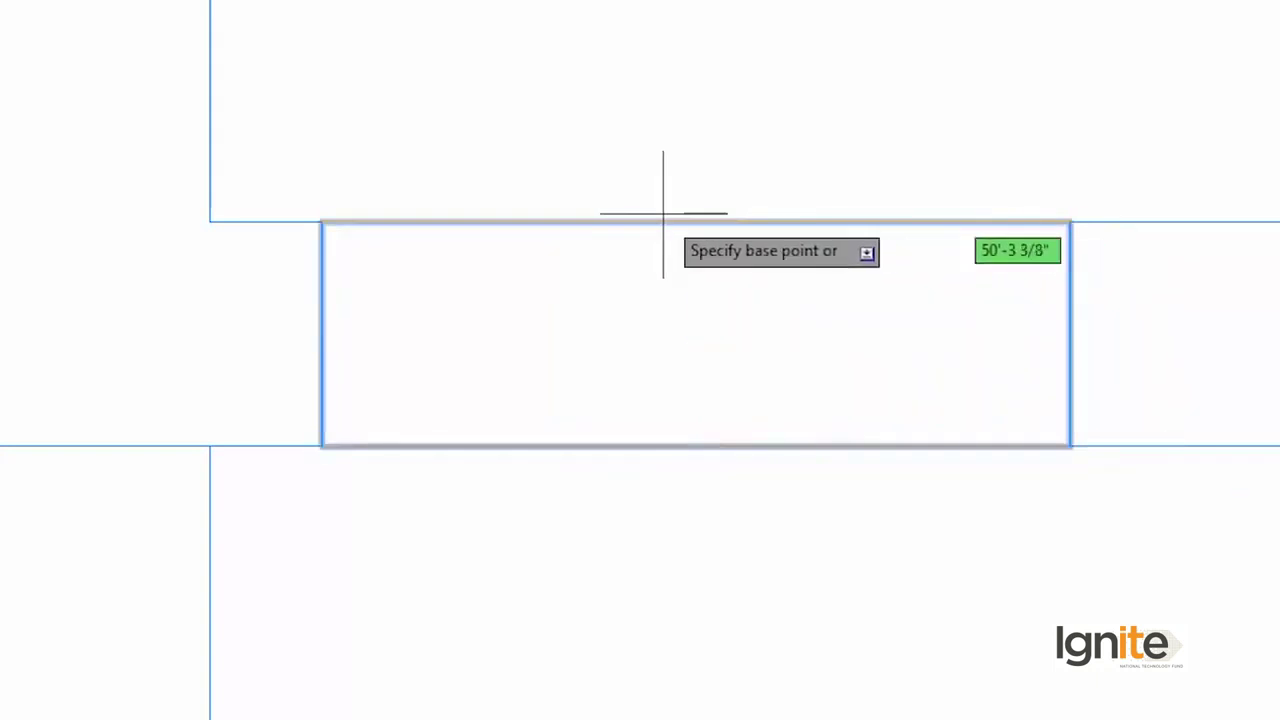
click(320, 272)
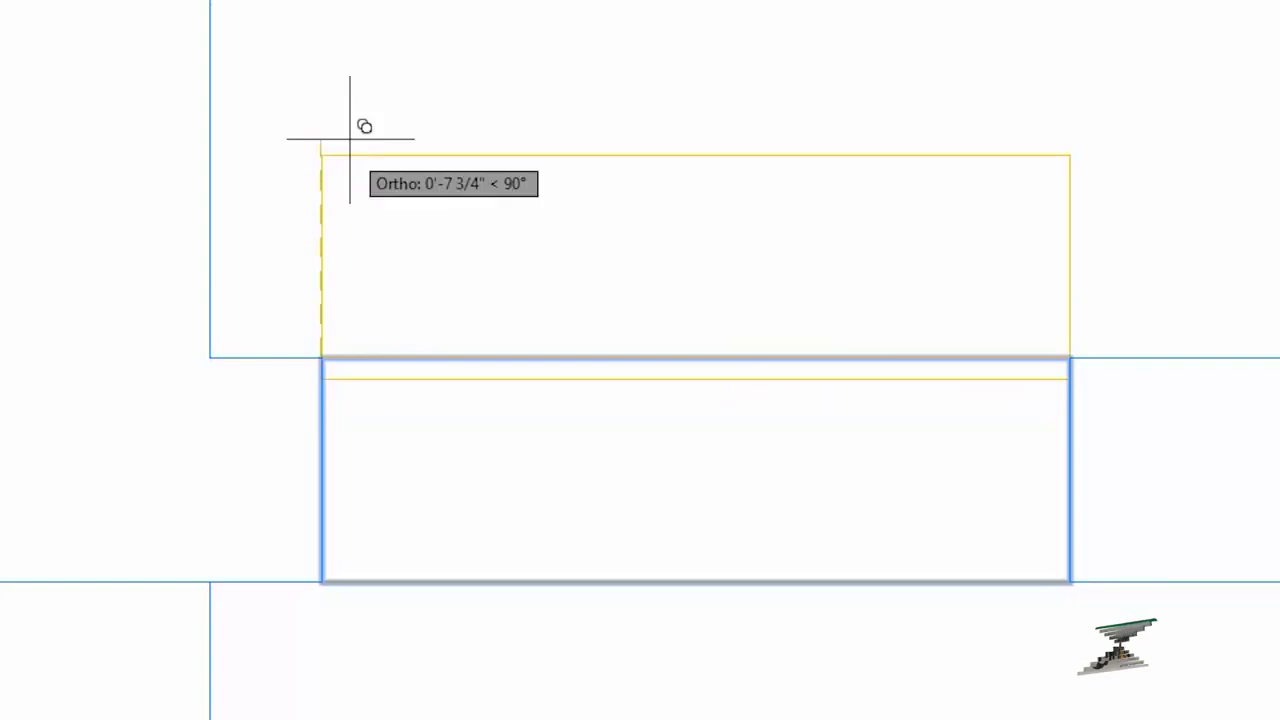
click(366, 49)
key(Escape)
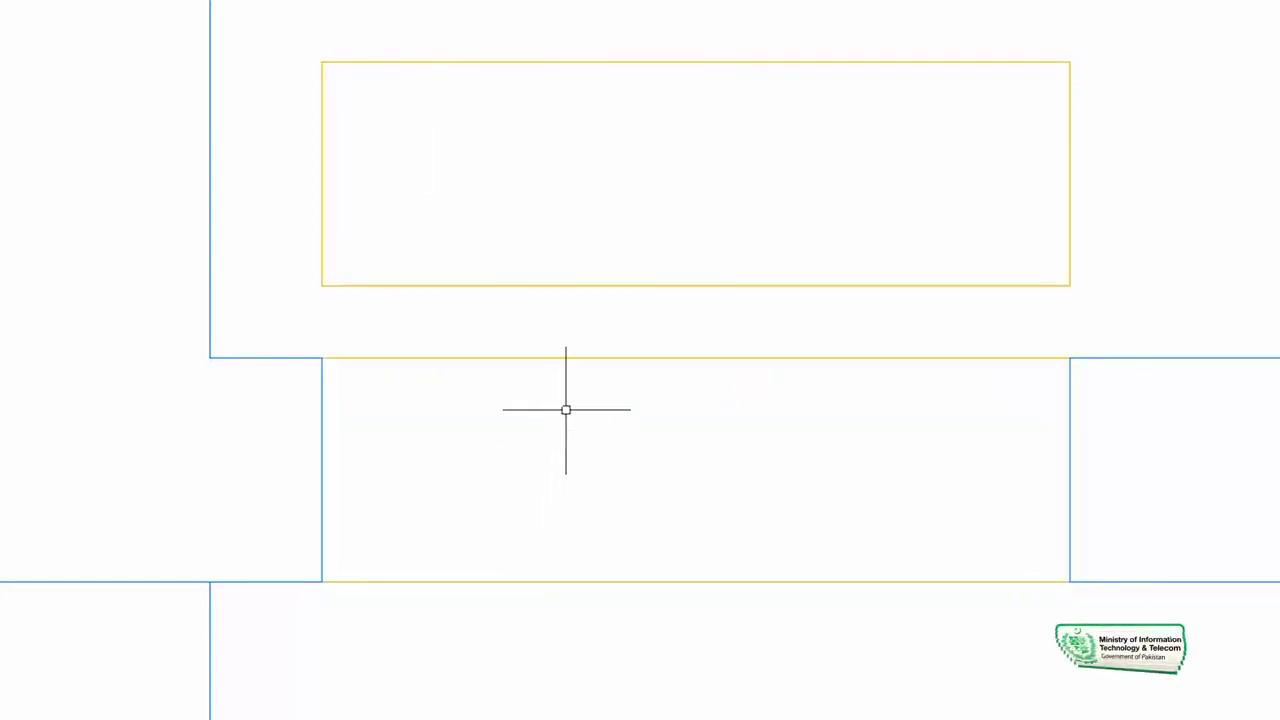
Step: Put the lower doorway rectangle on the Extrude layer
click(579, 356)
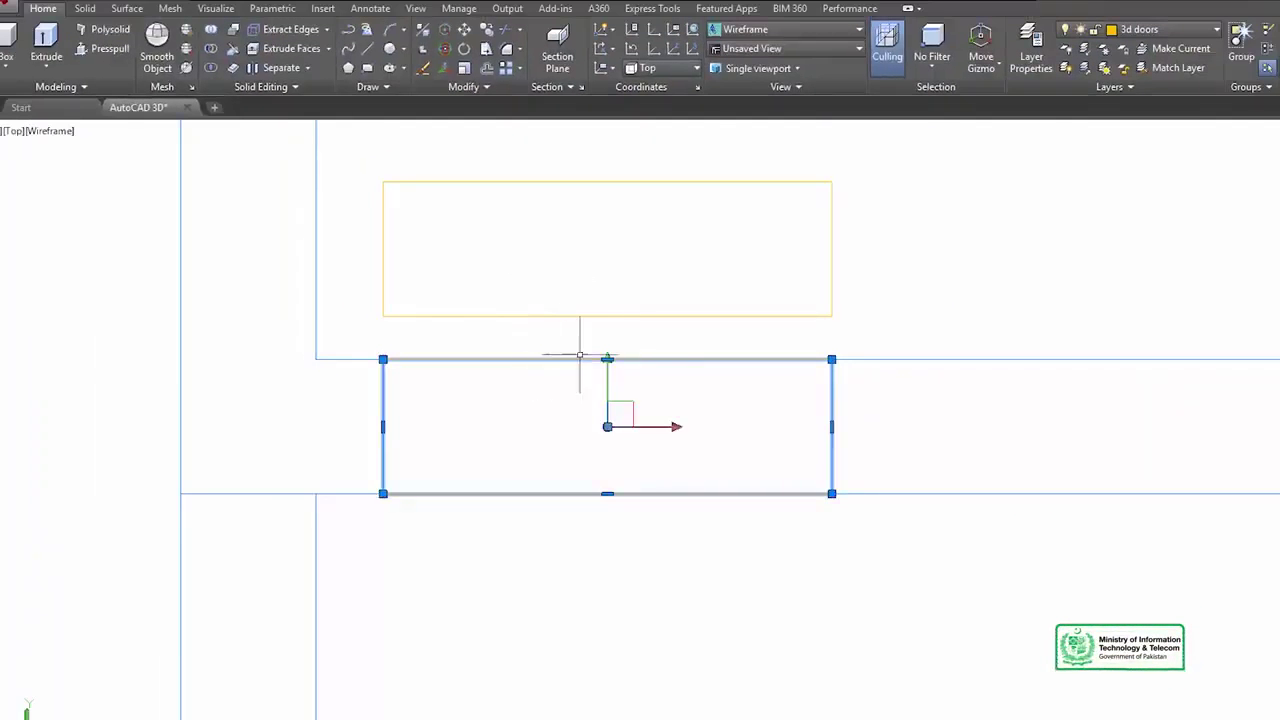
click(1140, 29)
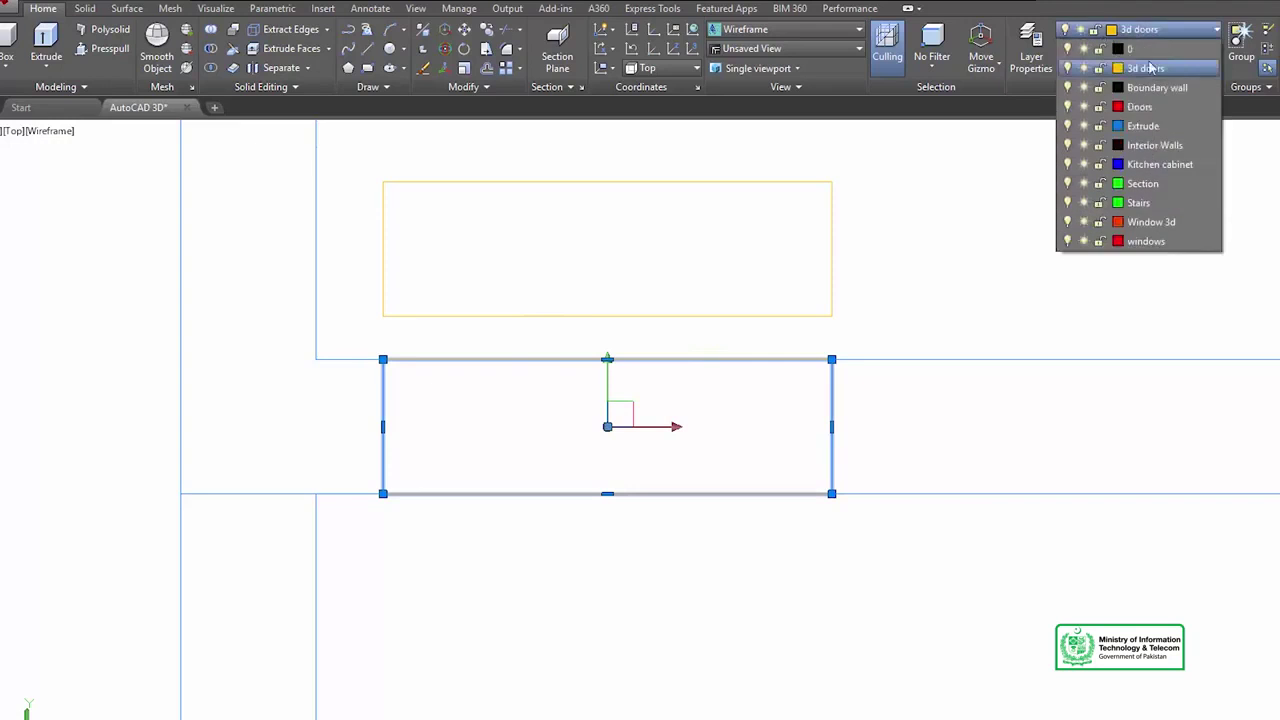
click(1143, 126)
key(Escape)
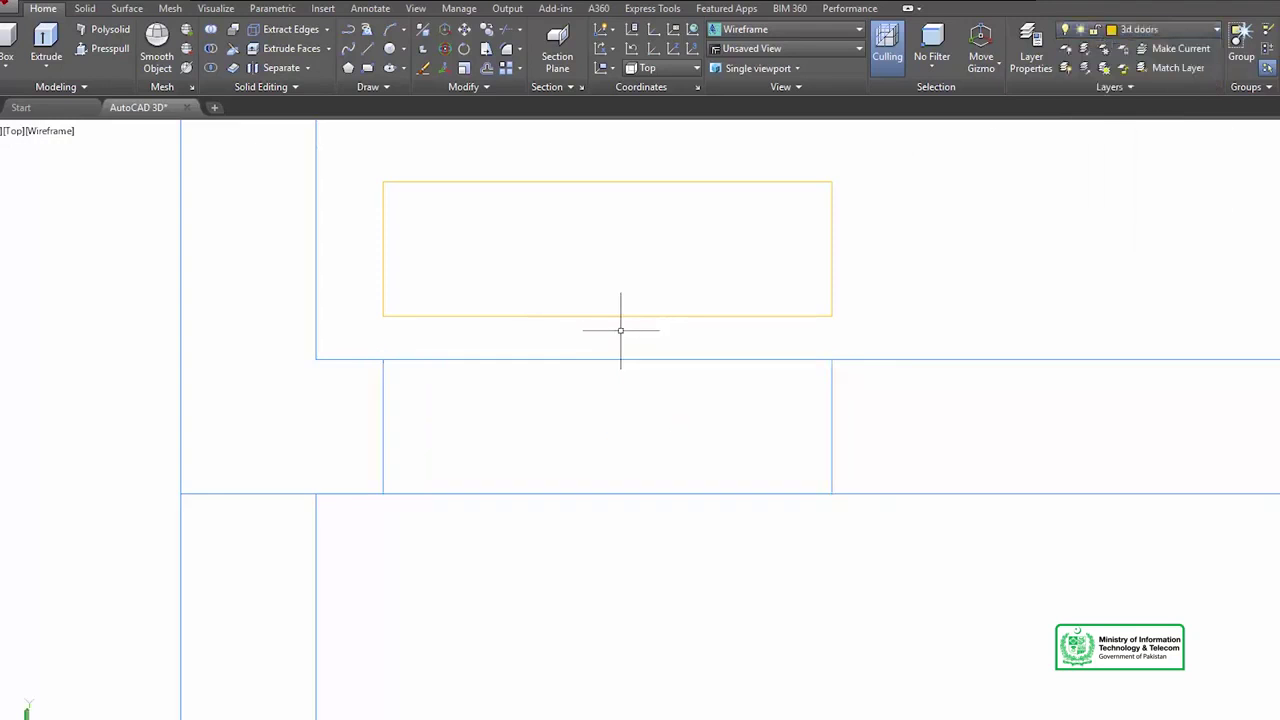
Step: Move the yellow copied rectangle left into open space, clear of the walls
mouse_move(590, 323)
middle_down()
mouse_move(751, 371)
mouse_move(811, 275)
middle_up()
scroll(748, 368, down, 4)
click(813, 287)
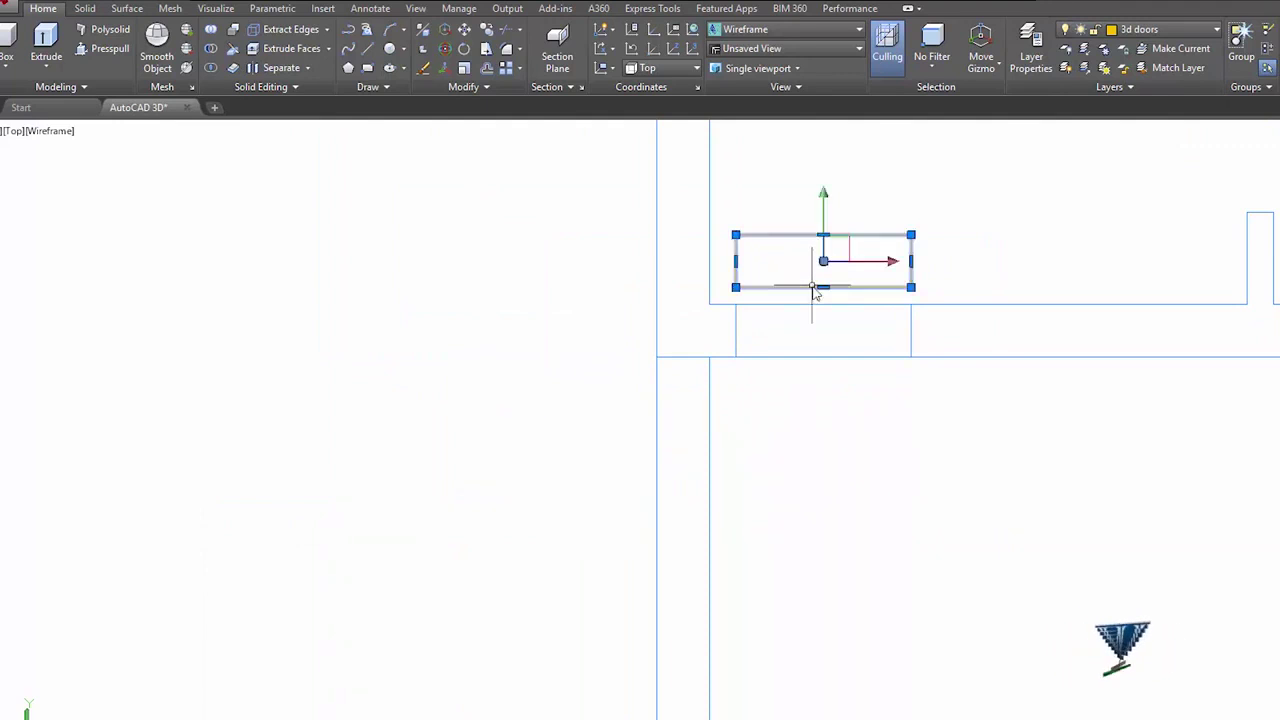
key(m)
key(Return)
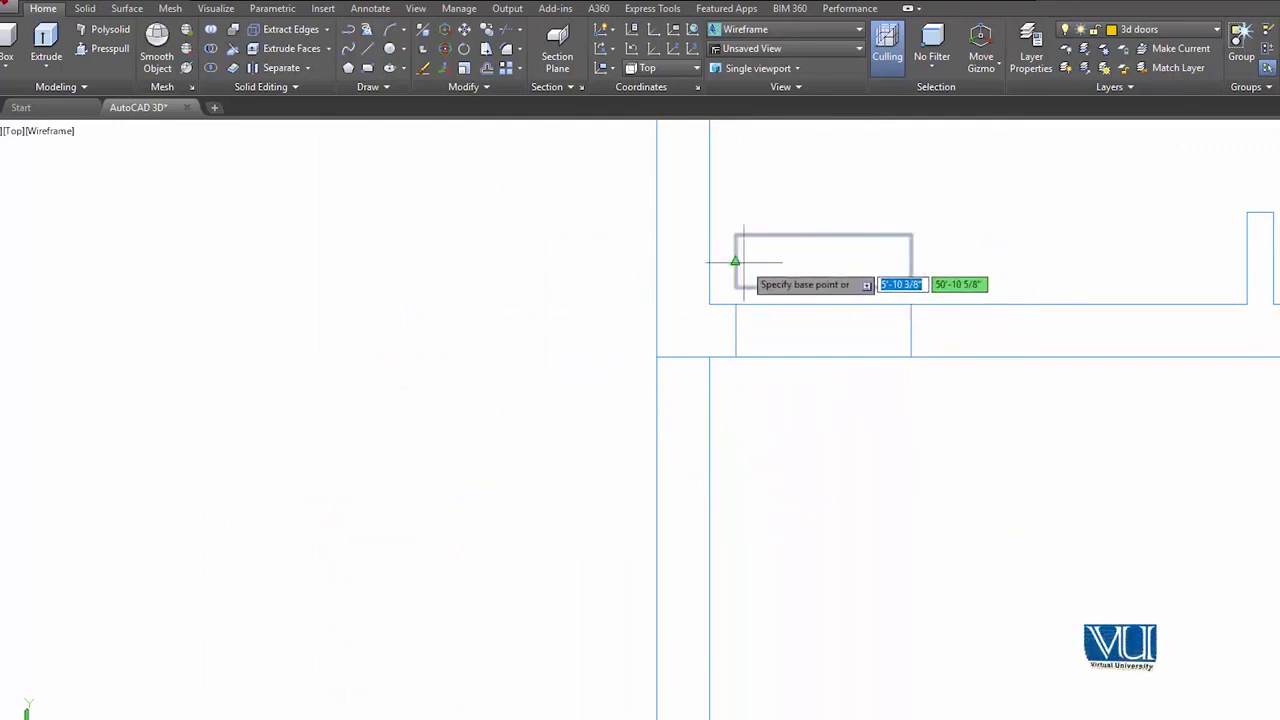
click(735, 262)
click(251, 344)
middle_drag(301, 348, 546, 439)
scroll(537, 324, up, 2)
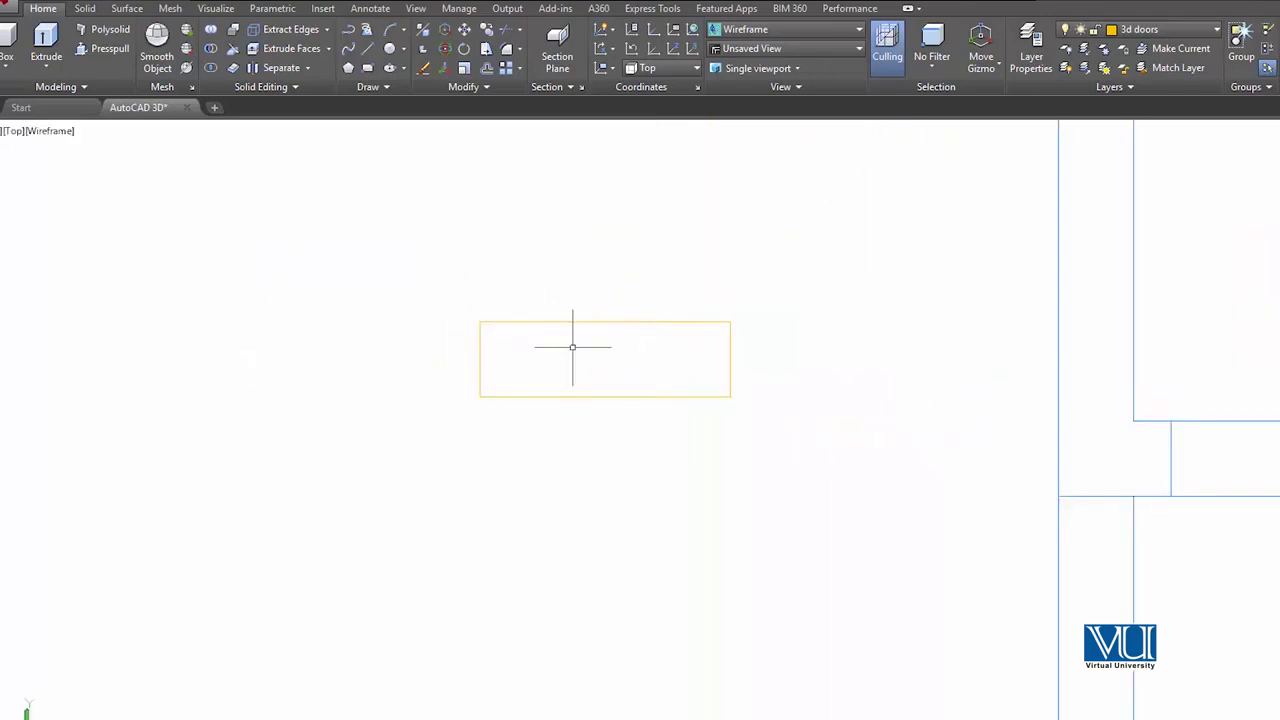
Step: Extrude the yellow 3d doors rectangle to a height of 7'
key(Return)
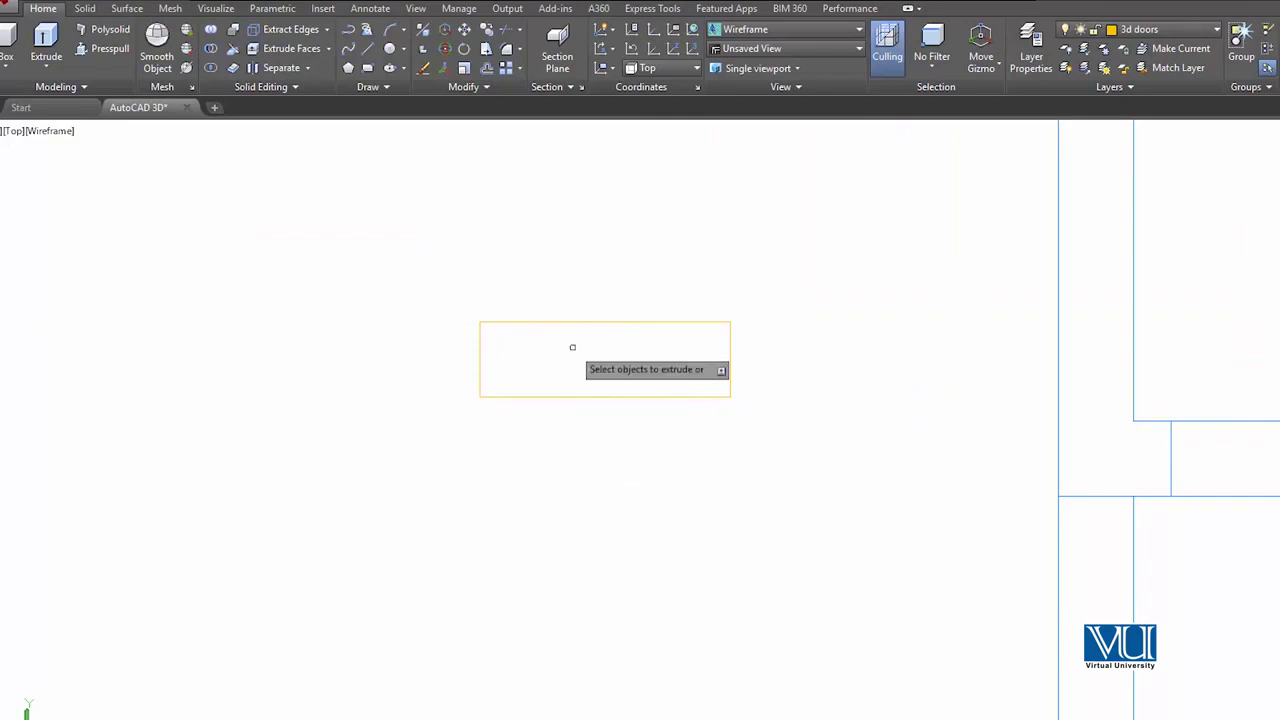
click(568, 321)
key(Return)
text(7)
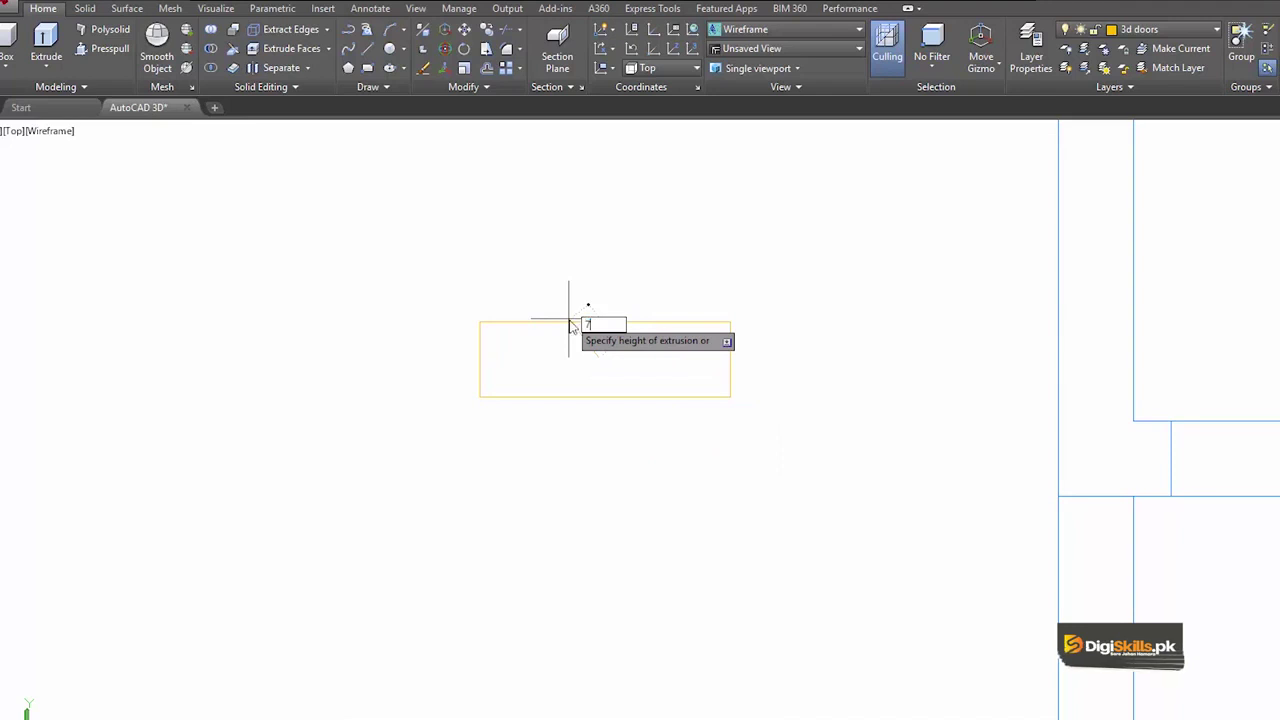
text(')
key(Return)
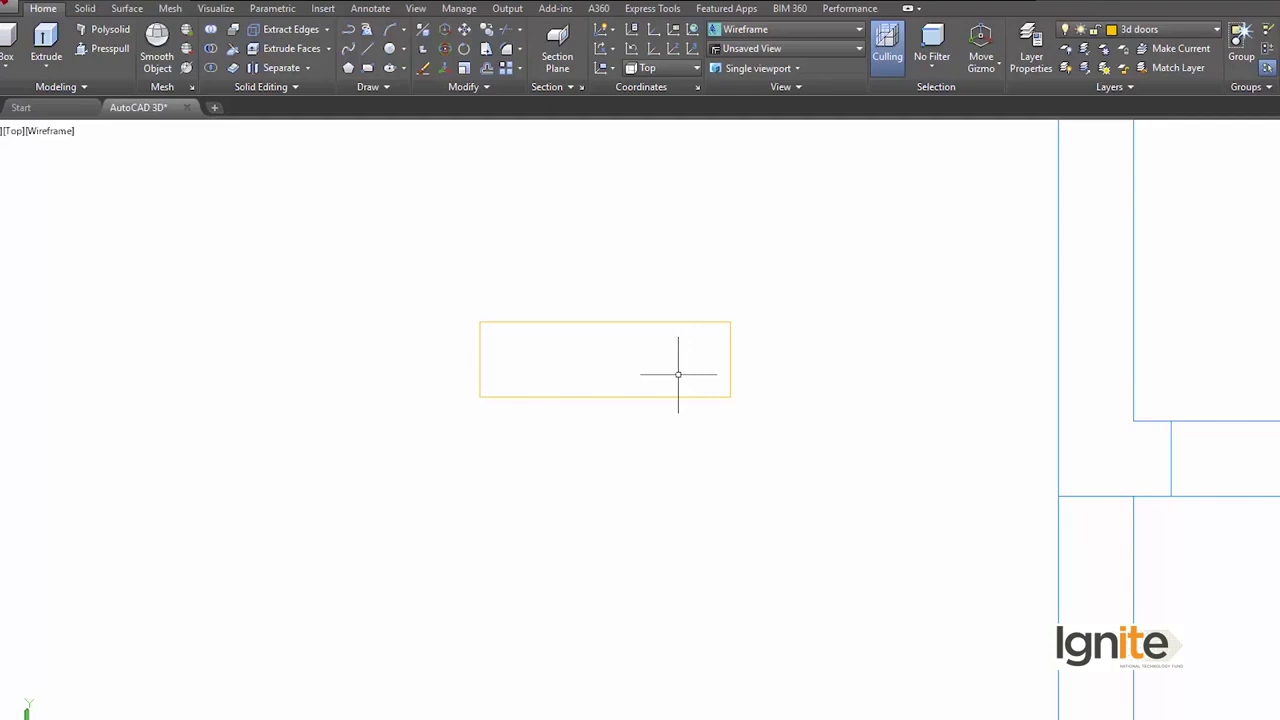
Step: Switch to the Front view and frame the extruded door
click(13, 132)
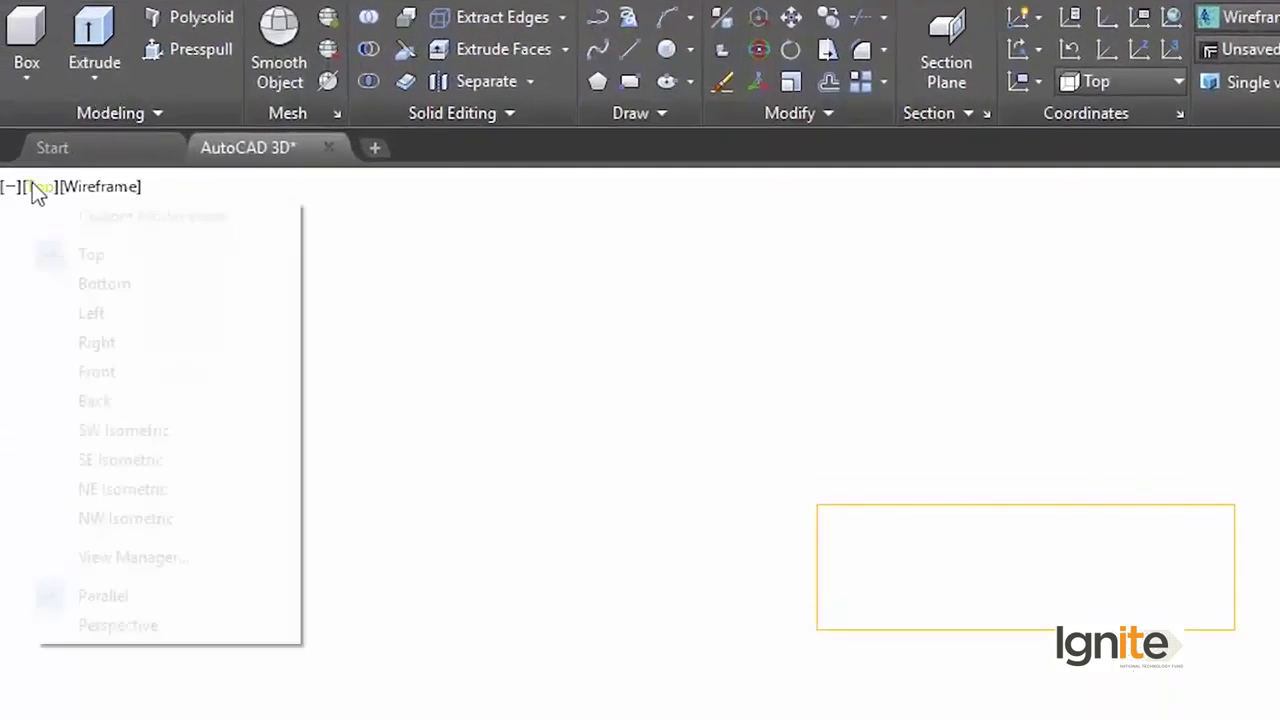
click(85, 372)
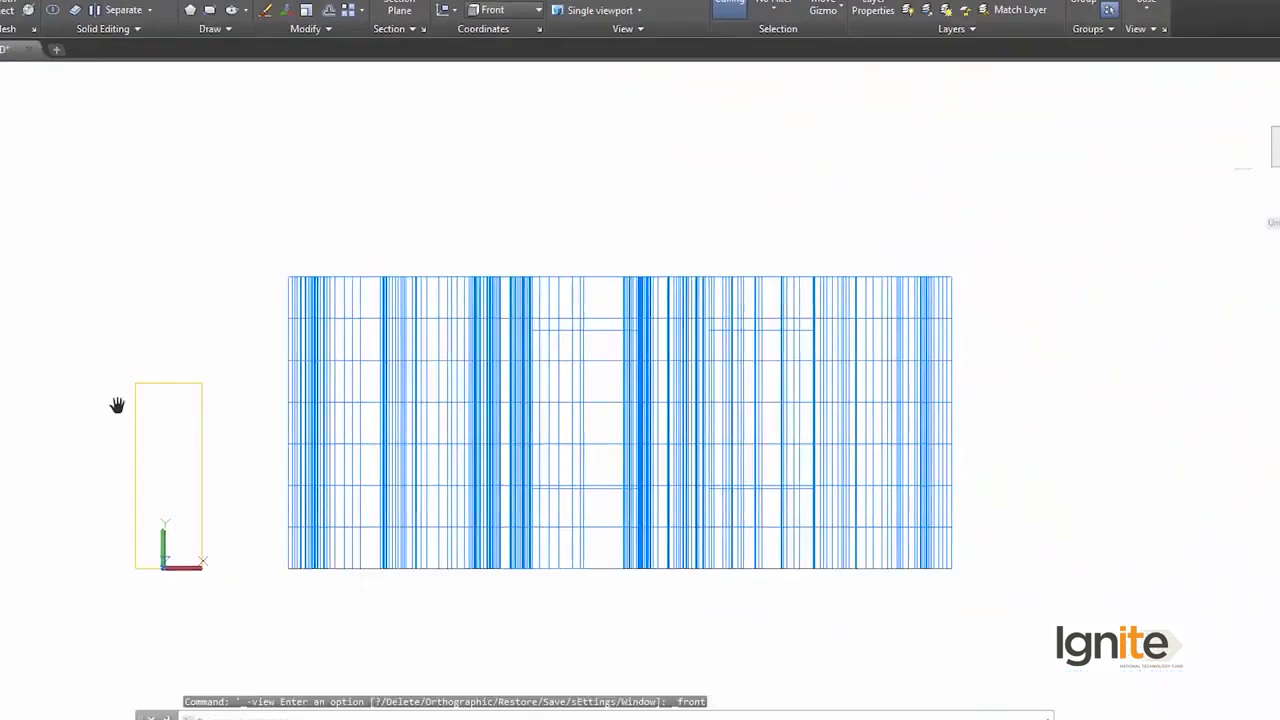
middle_drag(117, 403, 515, 259)
scroll(390, 276, up, 3)
scroll(585, 320, down, 2)
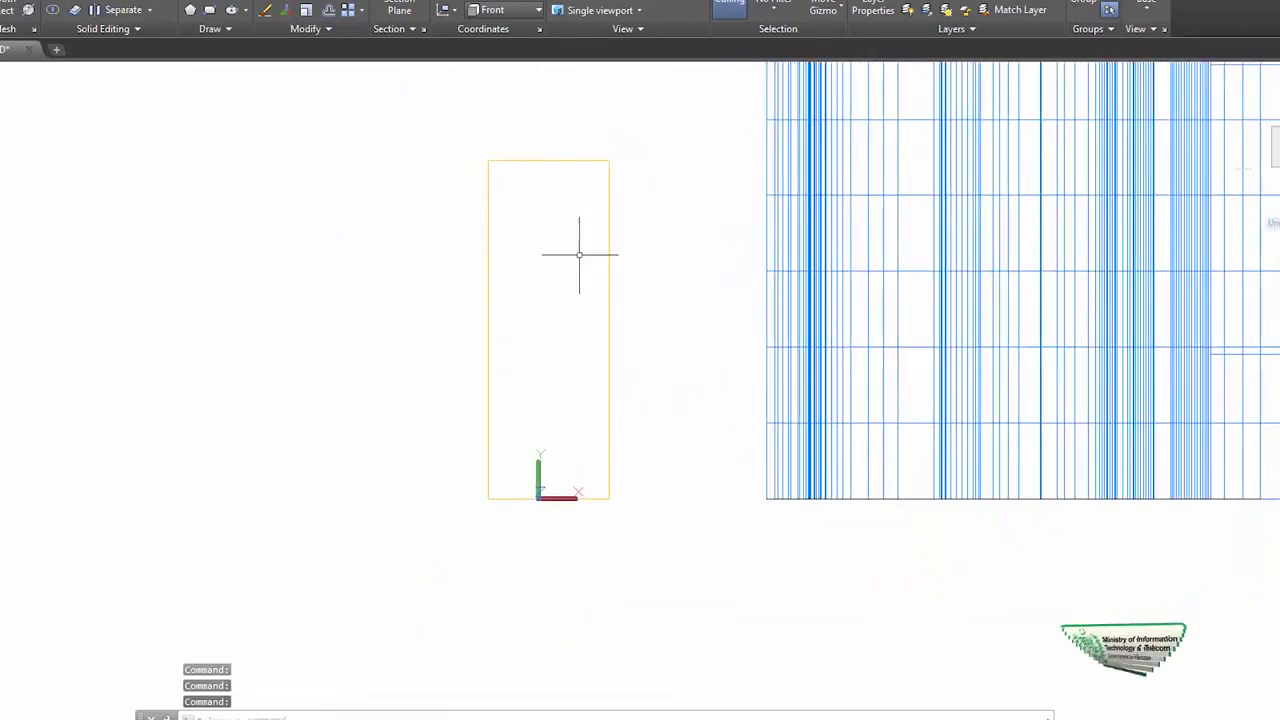
scroll(537, 289, up, 1)
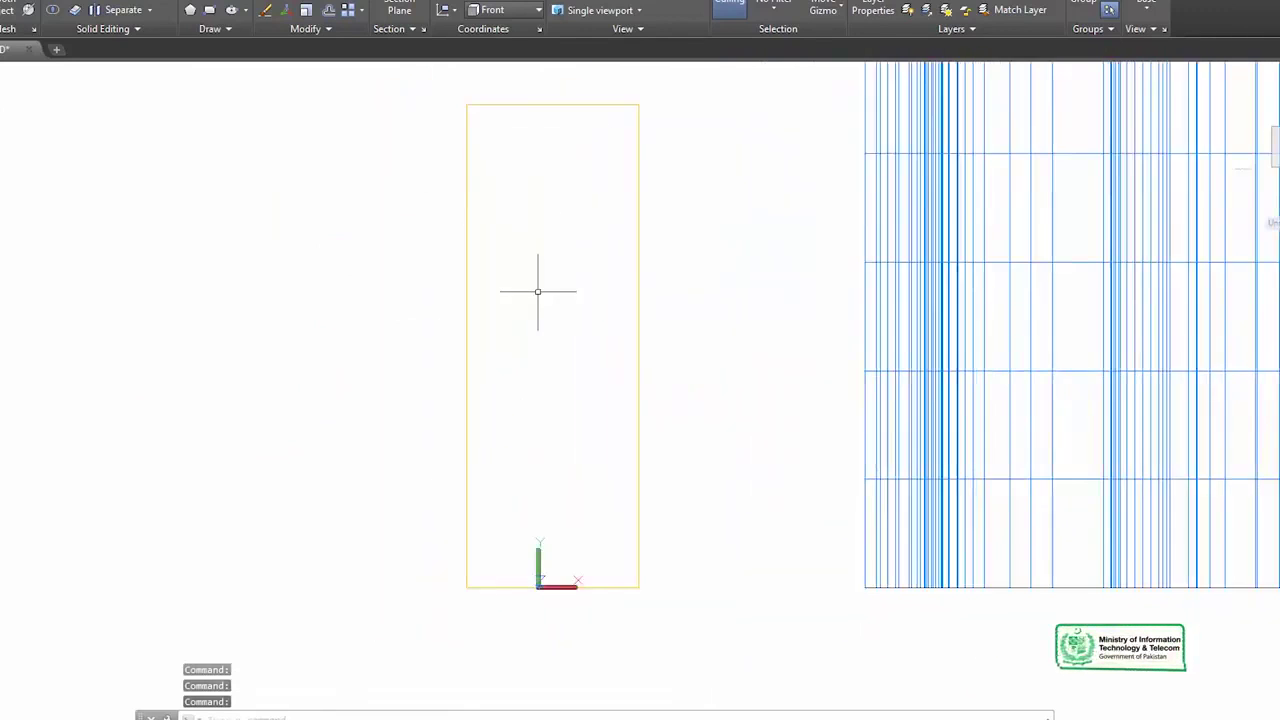
scroll(537, 289, down, 2)
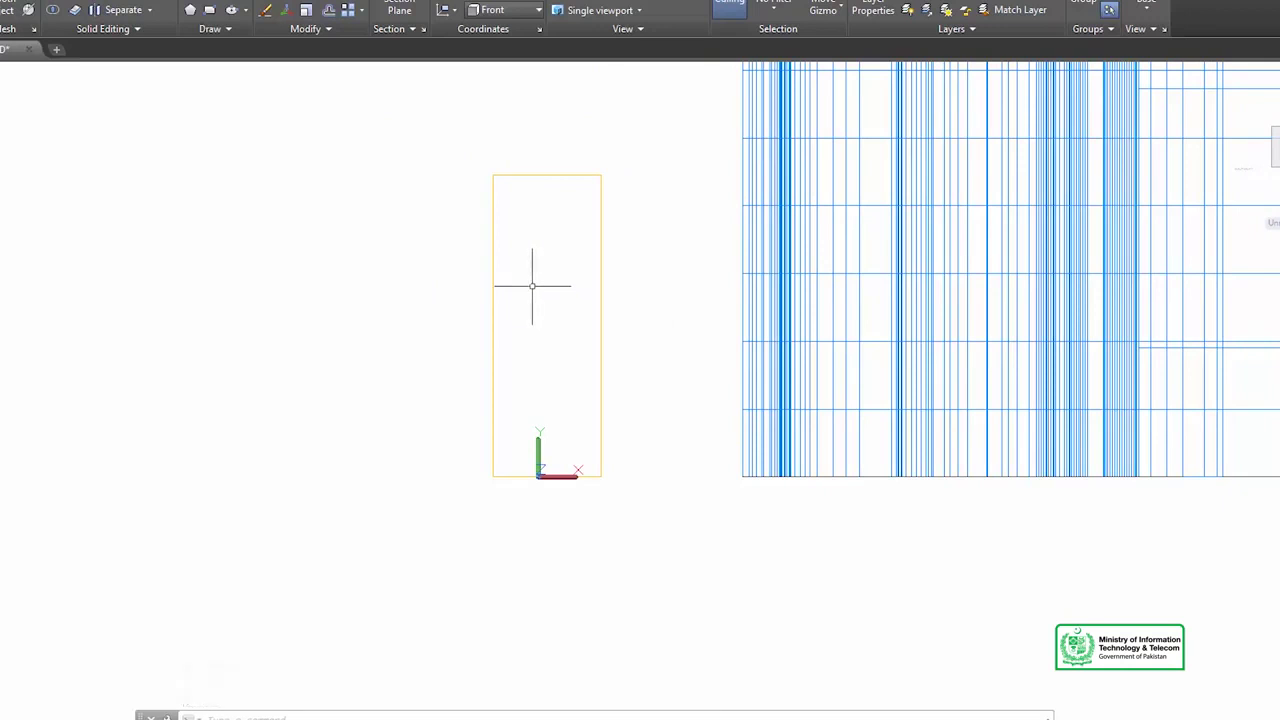
Step: Draw a radius-1 circle centred on the midpoint of the door's left edge
key(Return)
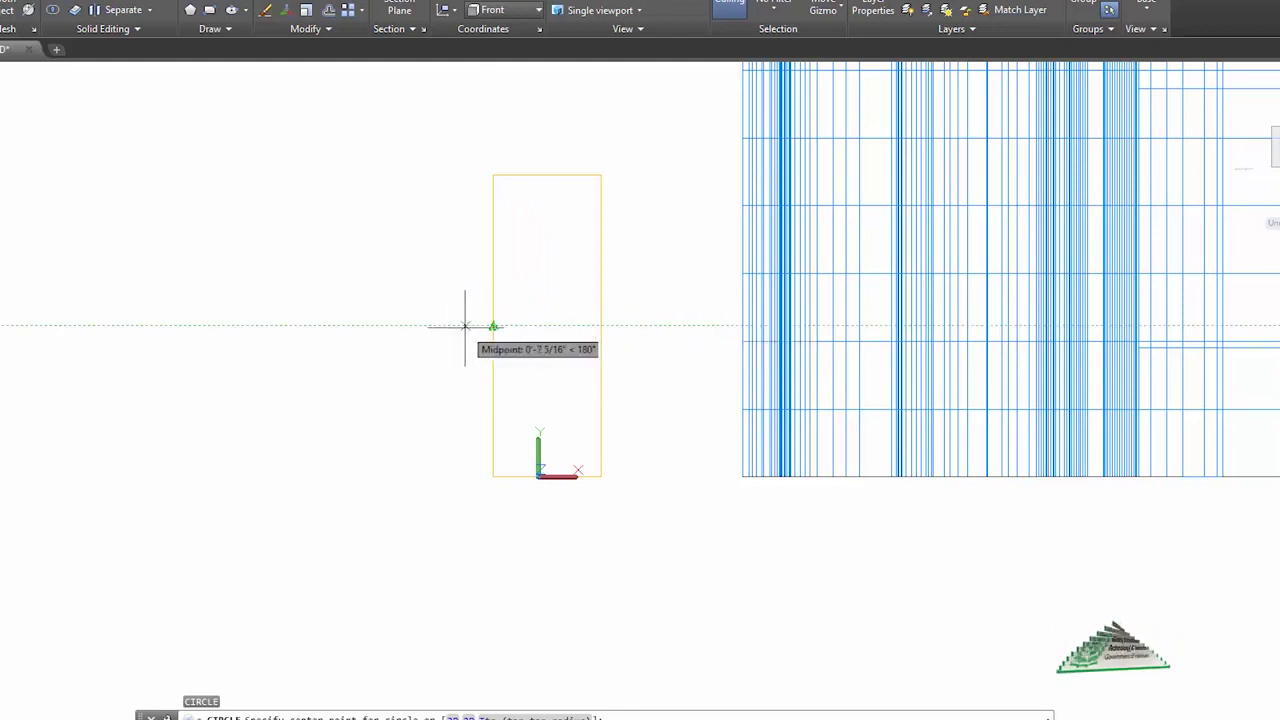
click(463, 323)
text(1)
key(Return)
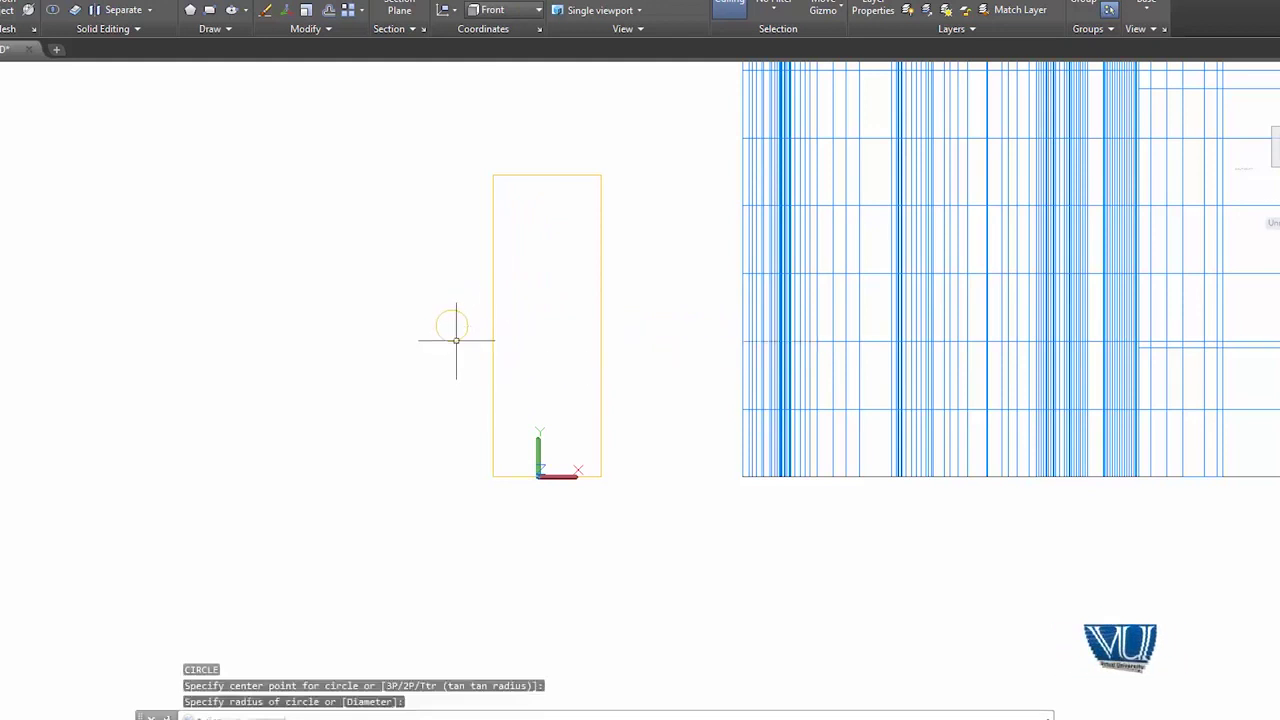
scroll(459, 312, up, 2)
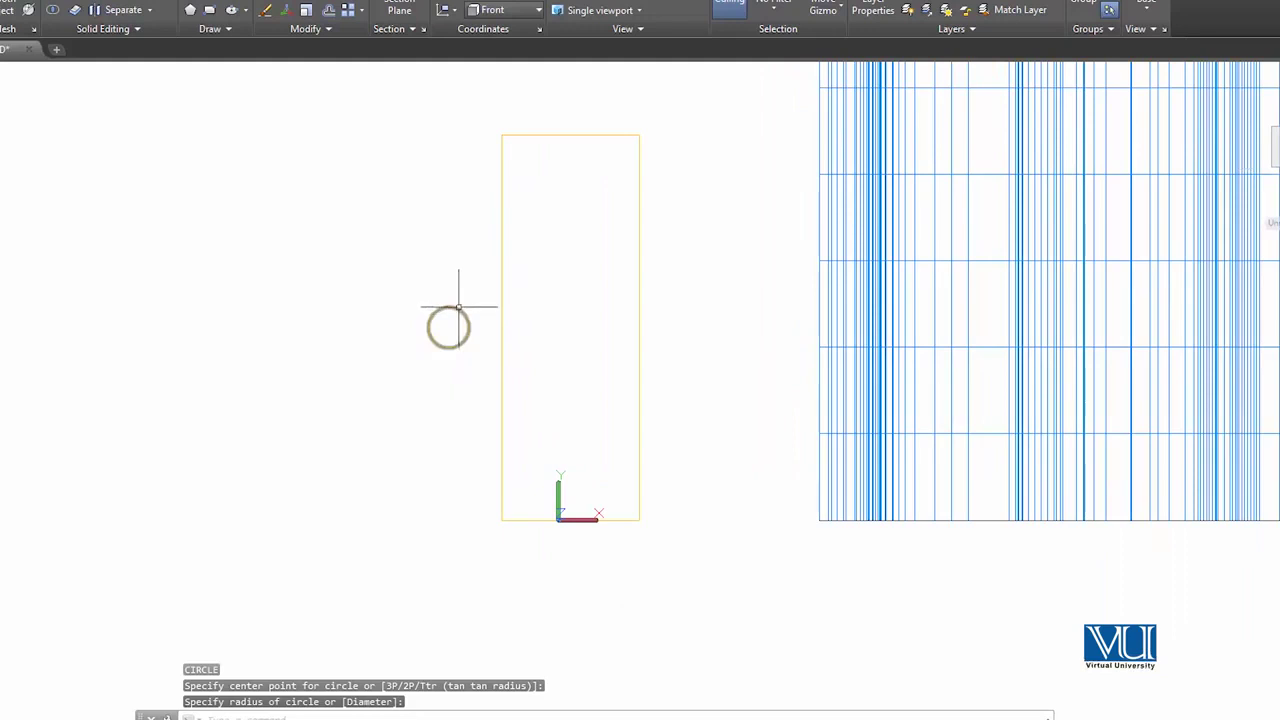
scroll(459, 307, up, 1)
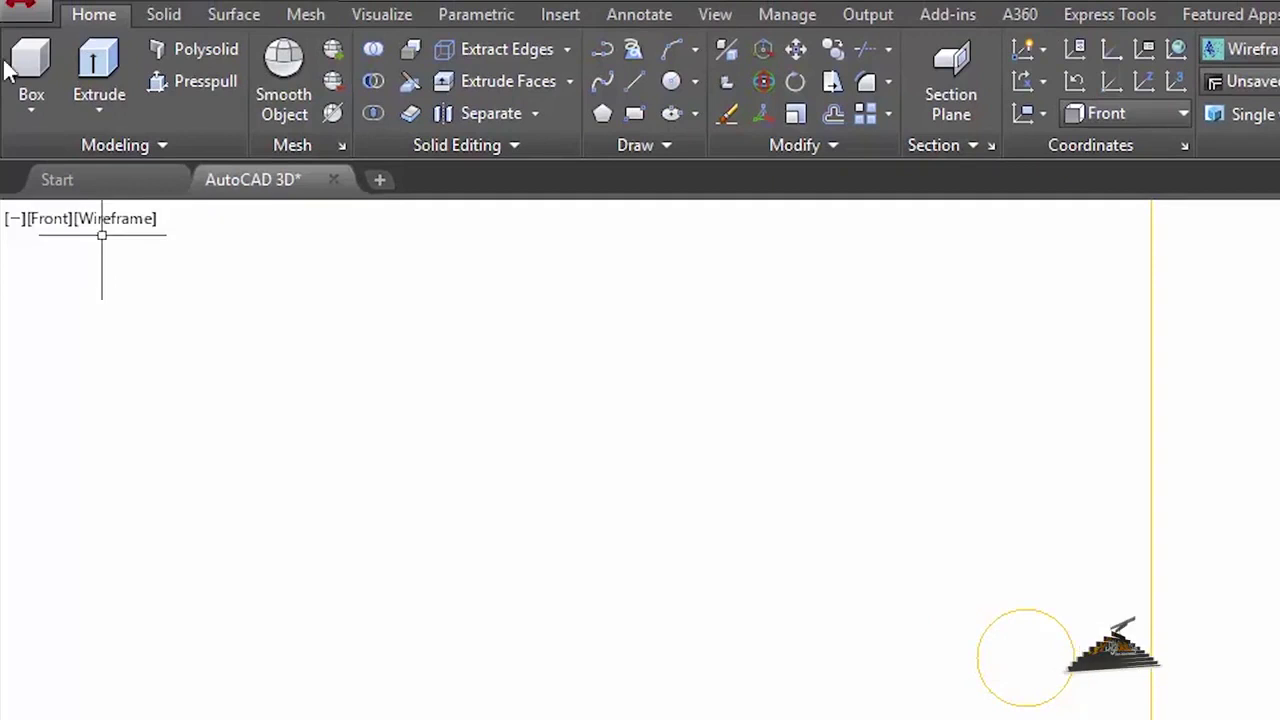
Step: Presspull the circle to a height of 6 to form the knob
click(170, 76)
click(1025, 572)
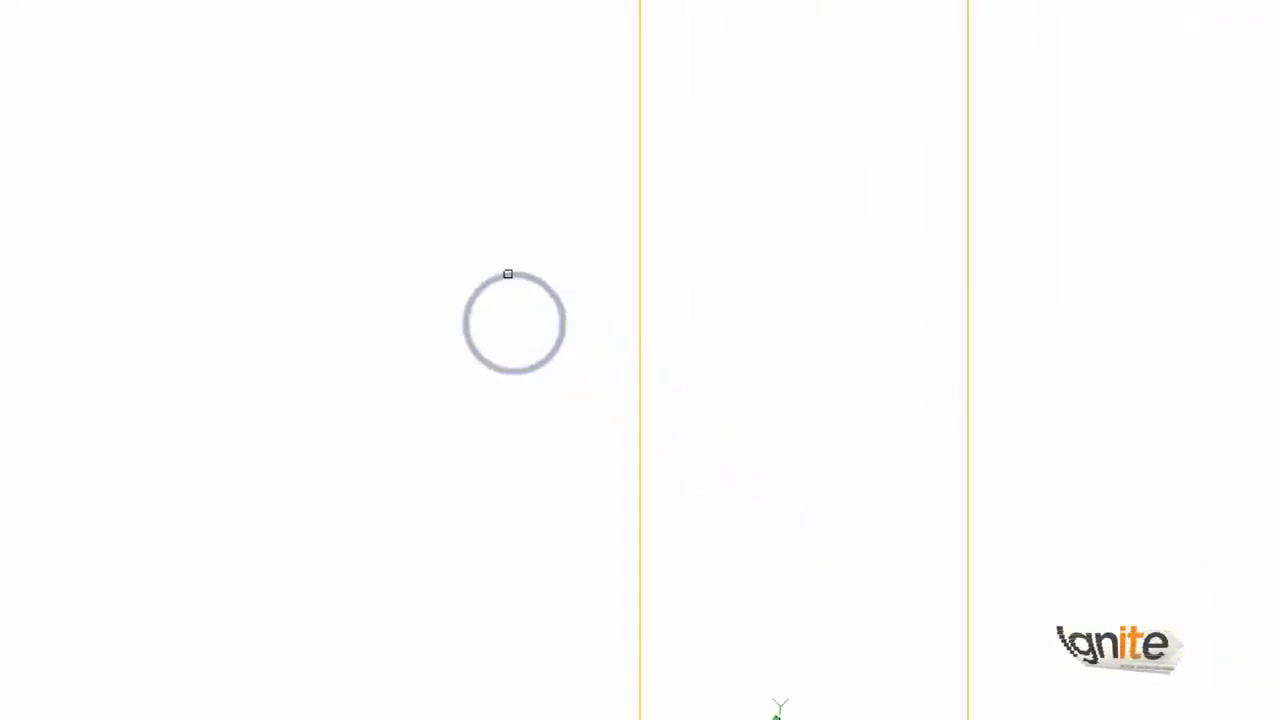
text(6)
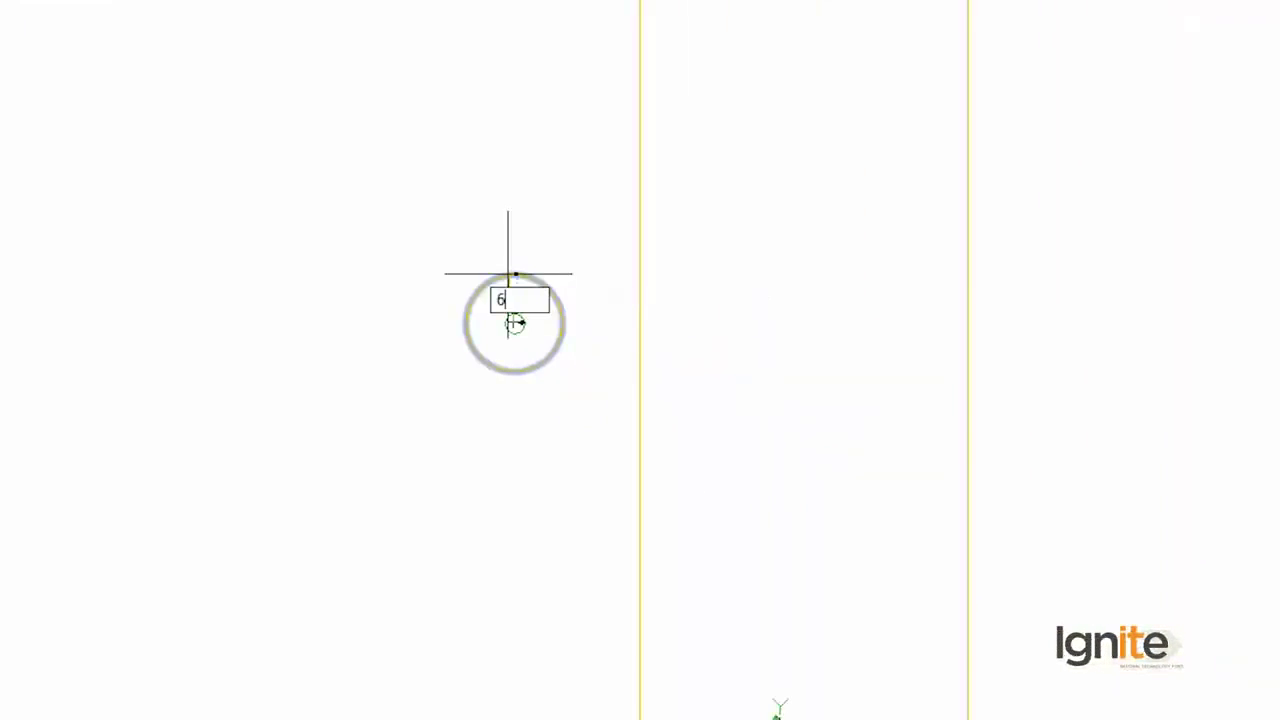
key(Return)
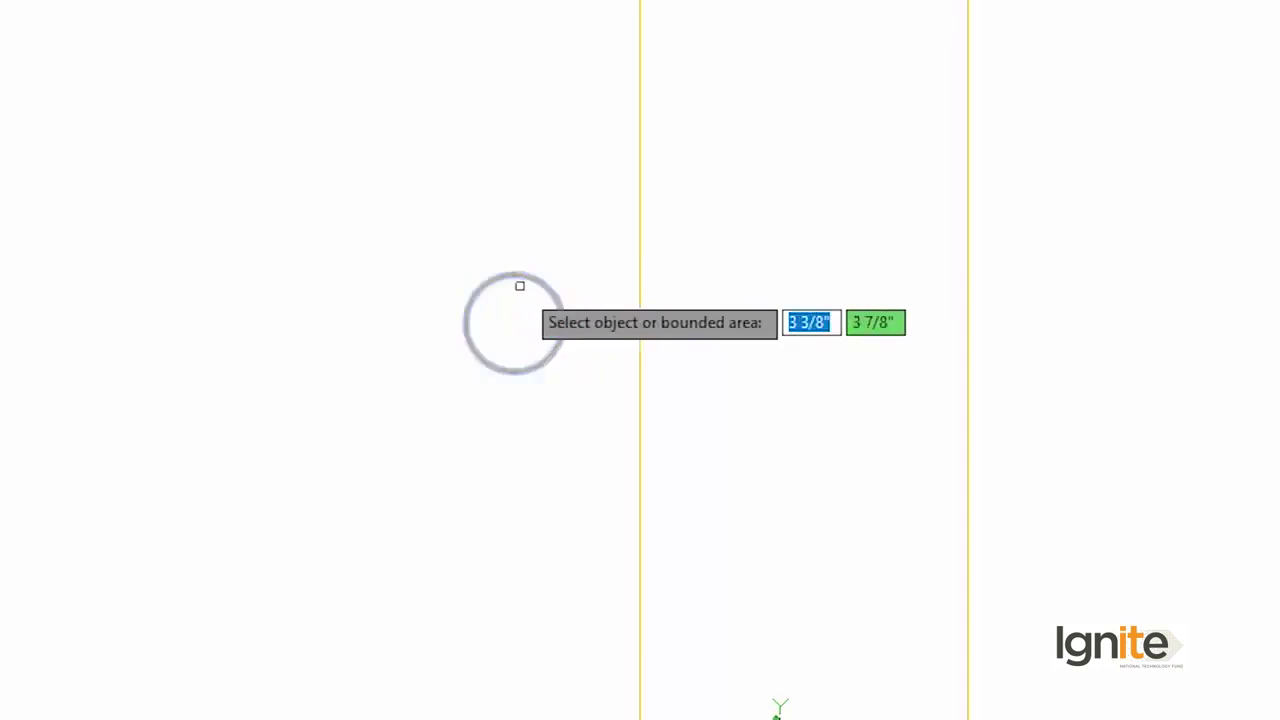
key(Return)
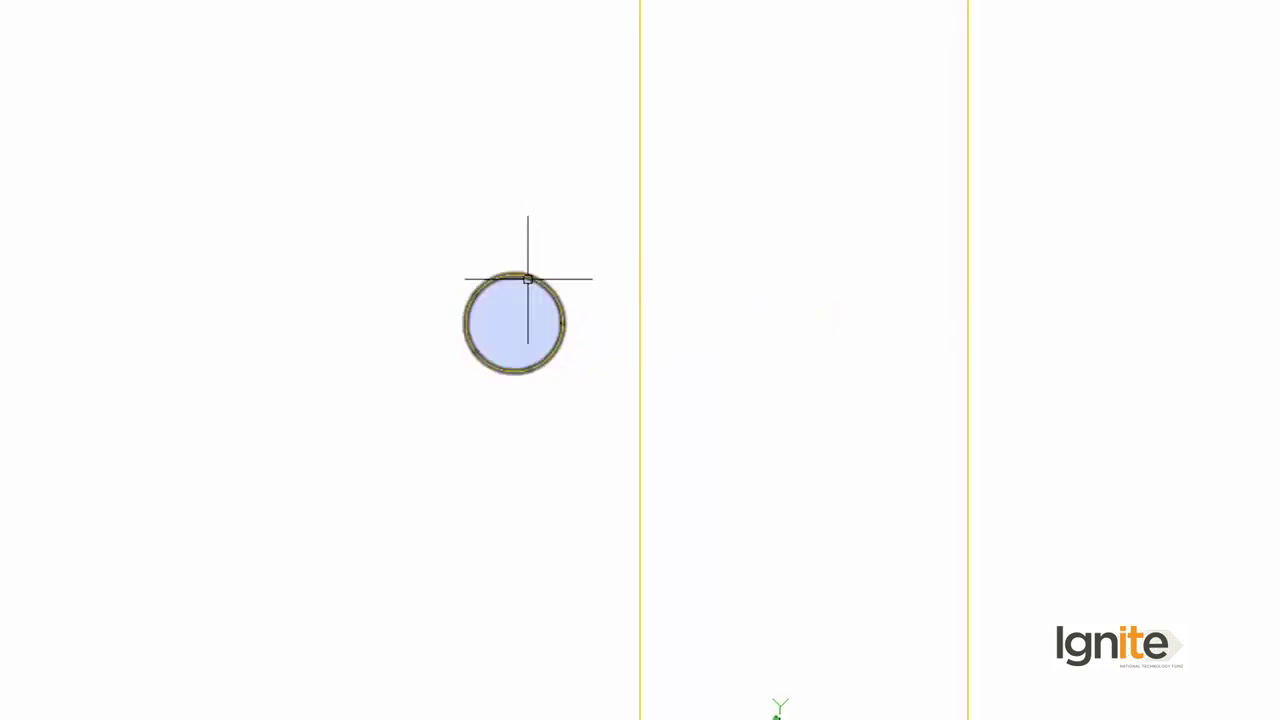
Step: Move the knob from its centre onto the door's left edge and delete the leftover circle
text(m)
key(Return)
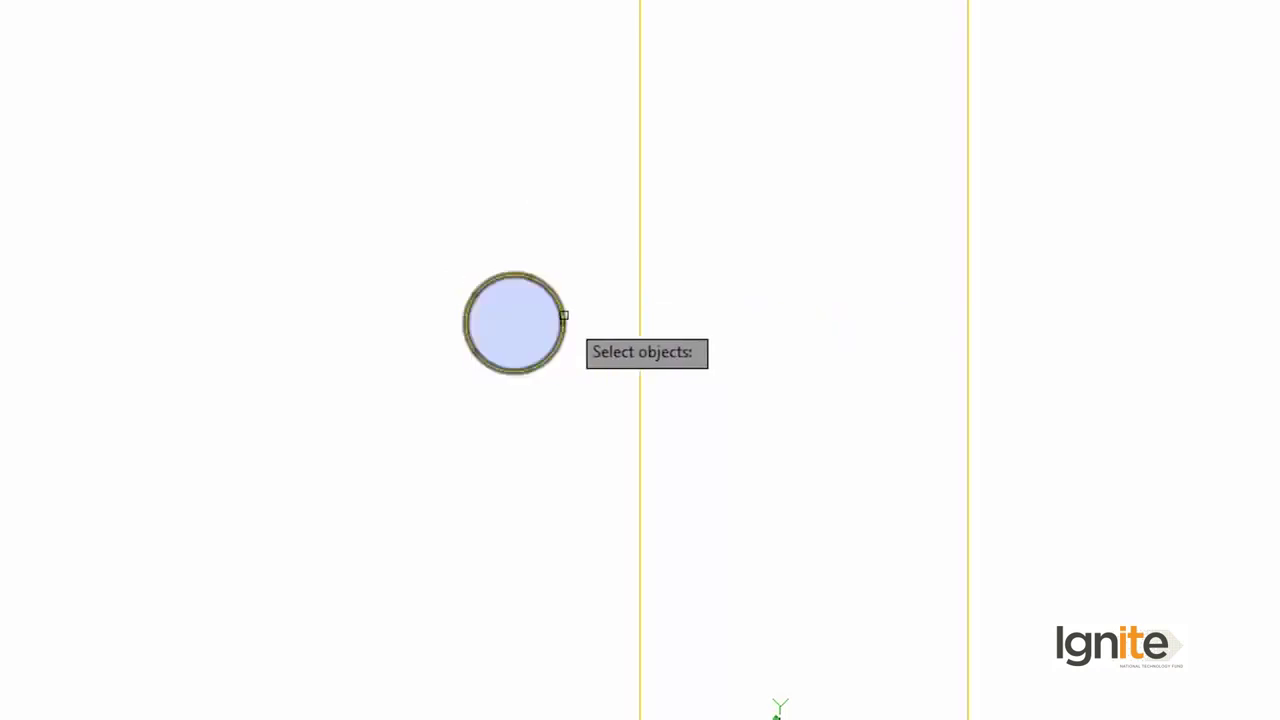
click(560, 316)
key(Return)
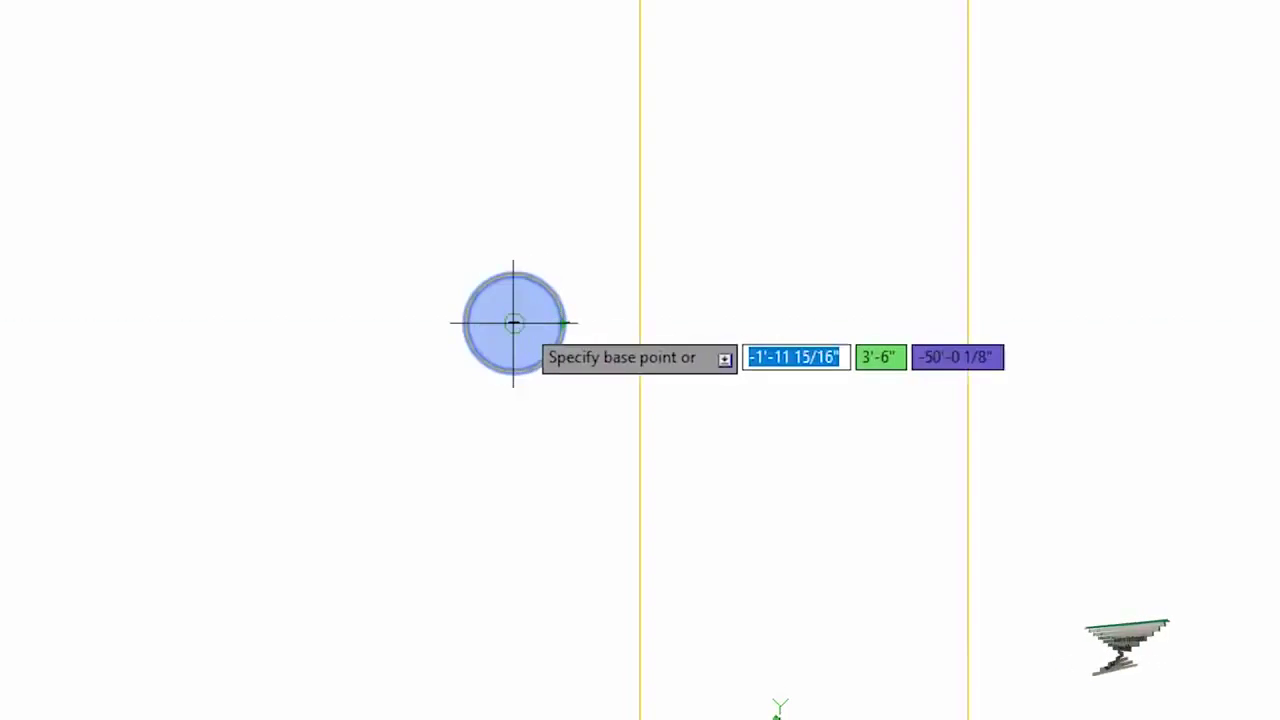
click(514, 321)
click(660, 321)
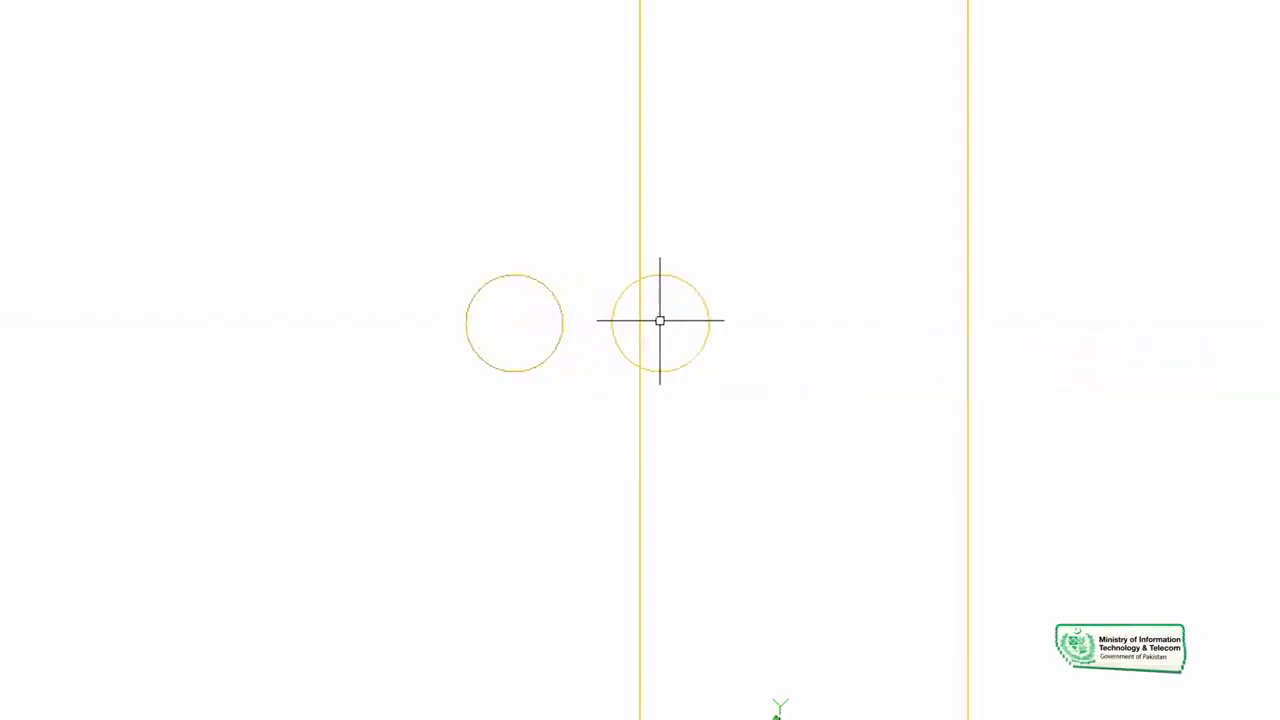
click(514, 366)
key(Delete)
scroll(546, 333, down, 5)
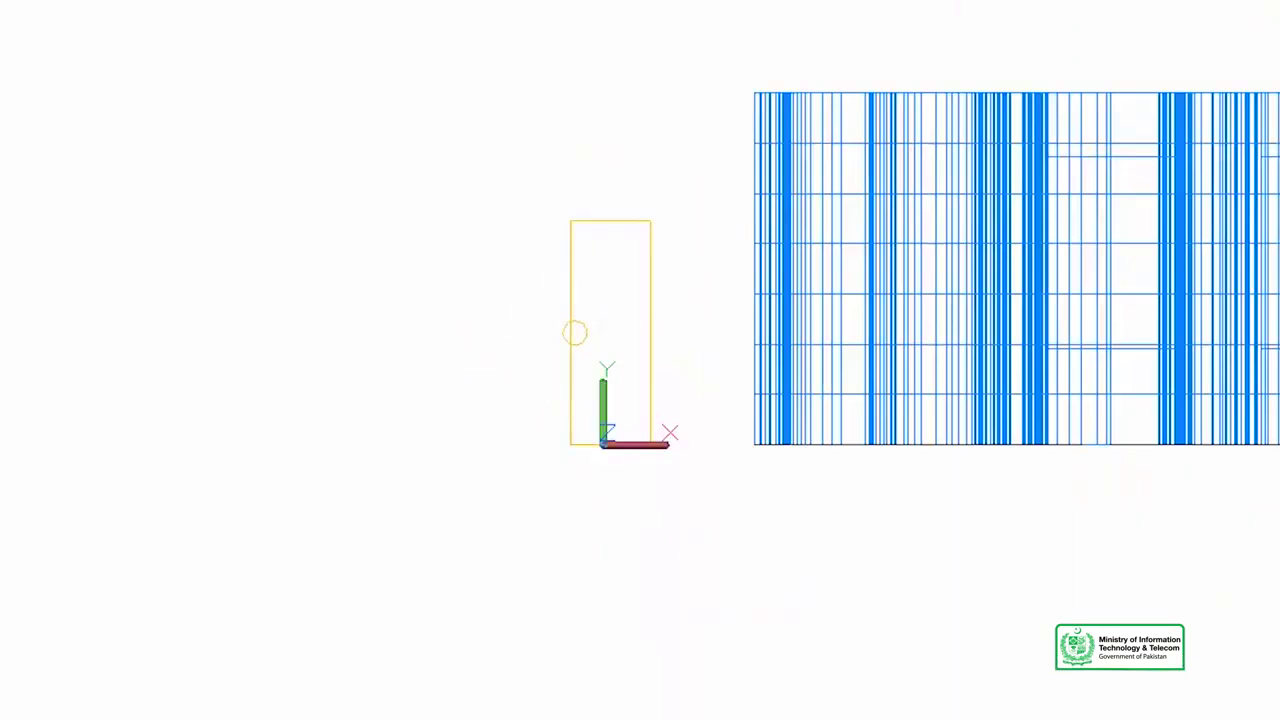
Step: Switch to the Realistic visual style and orbit the view into 3D
click(68, 118)
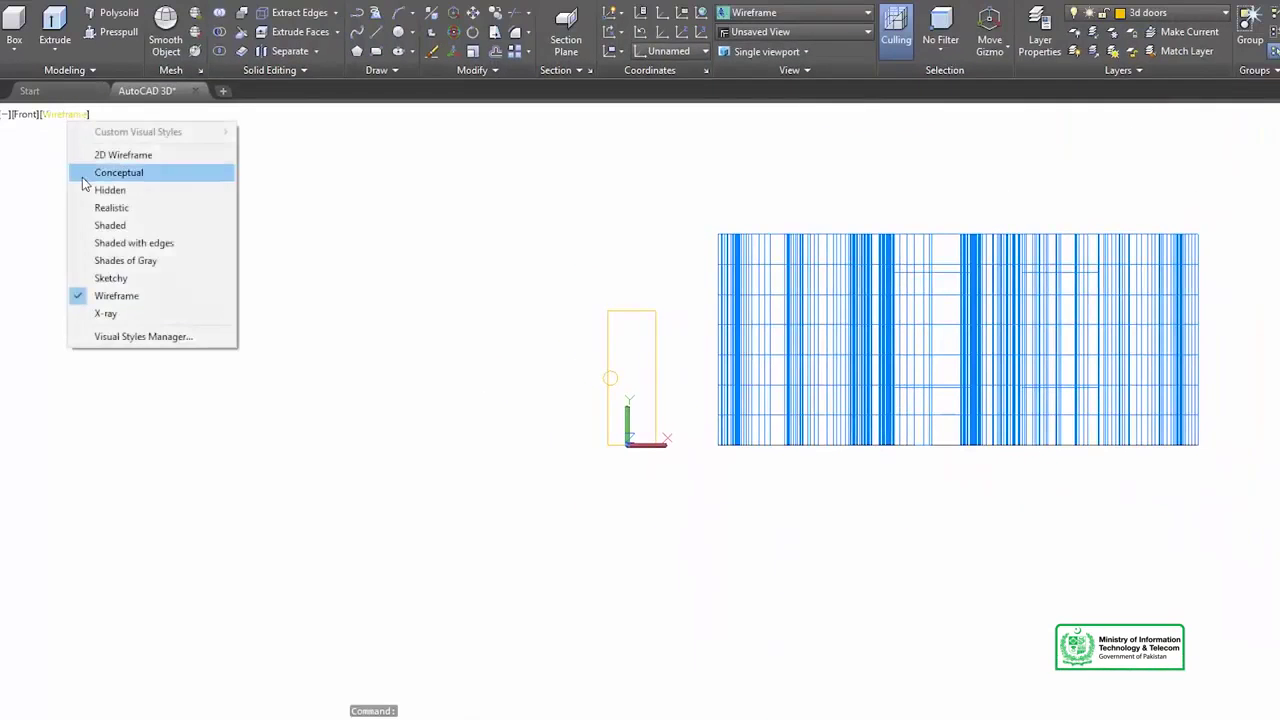
click(90, 206)
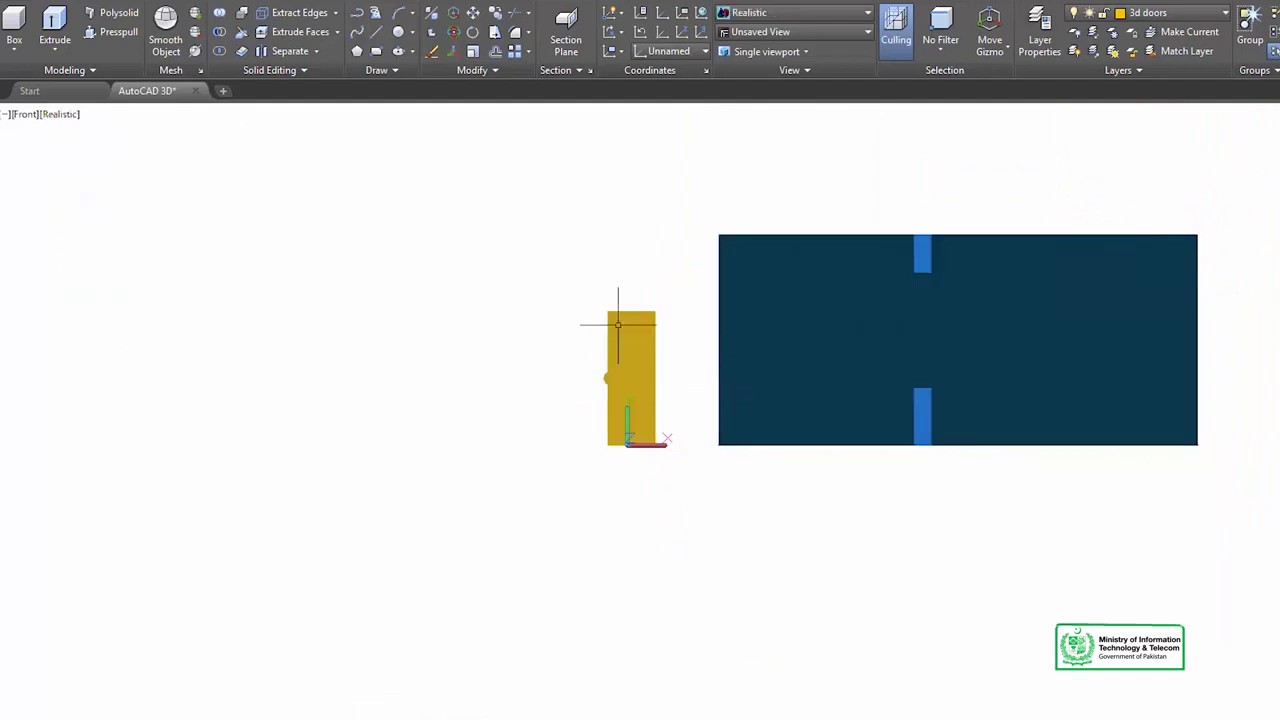
text(orb)
key(Return)
drag(506, 329, 711, 406)
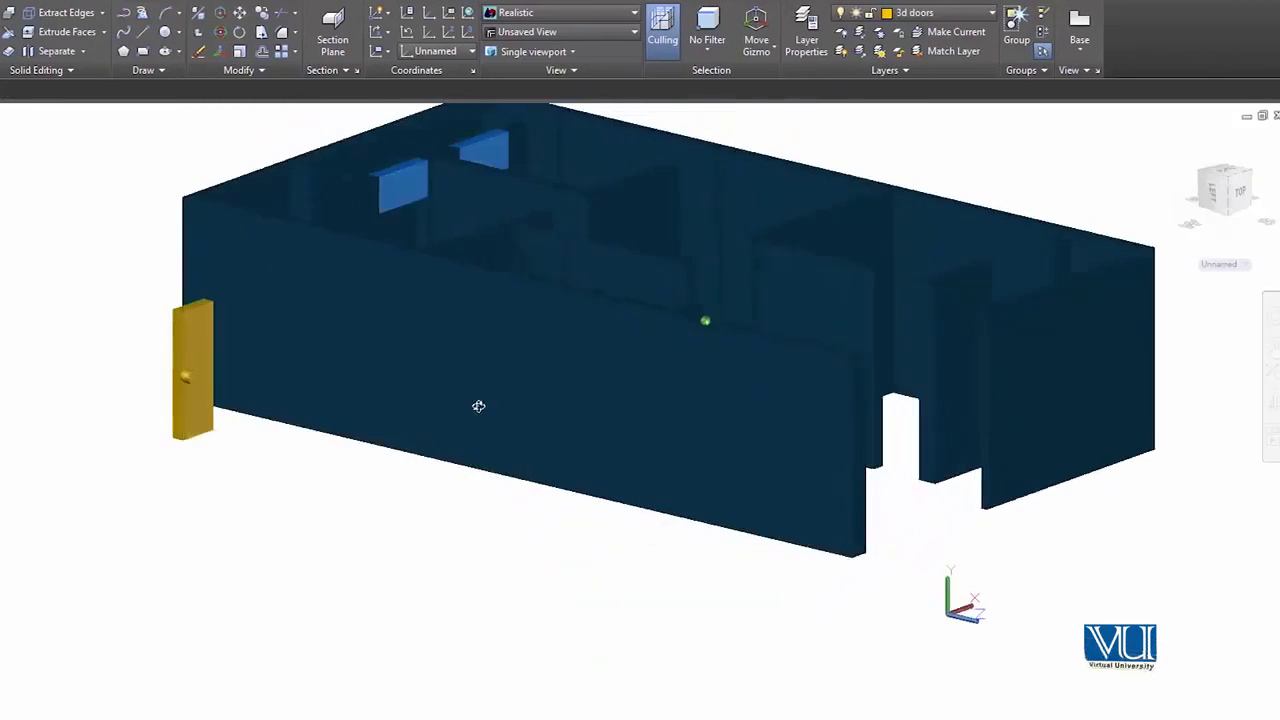
drag(478, 406, 502, 433)
scroll(255, 520, up, 5)
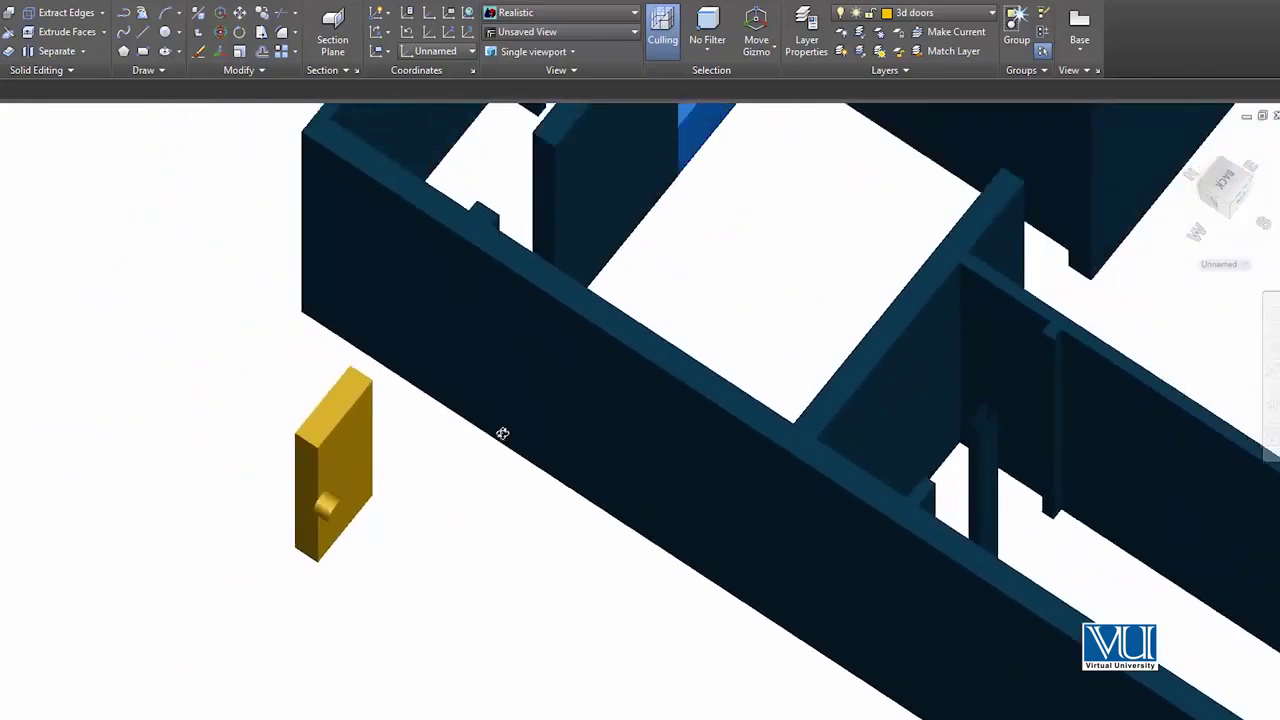
scroll(502, 433, down, 1)
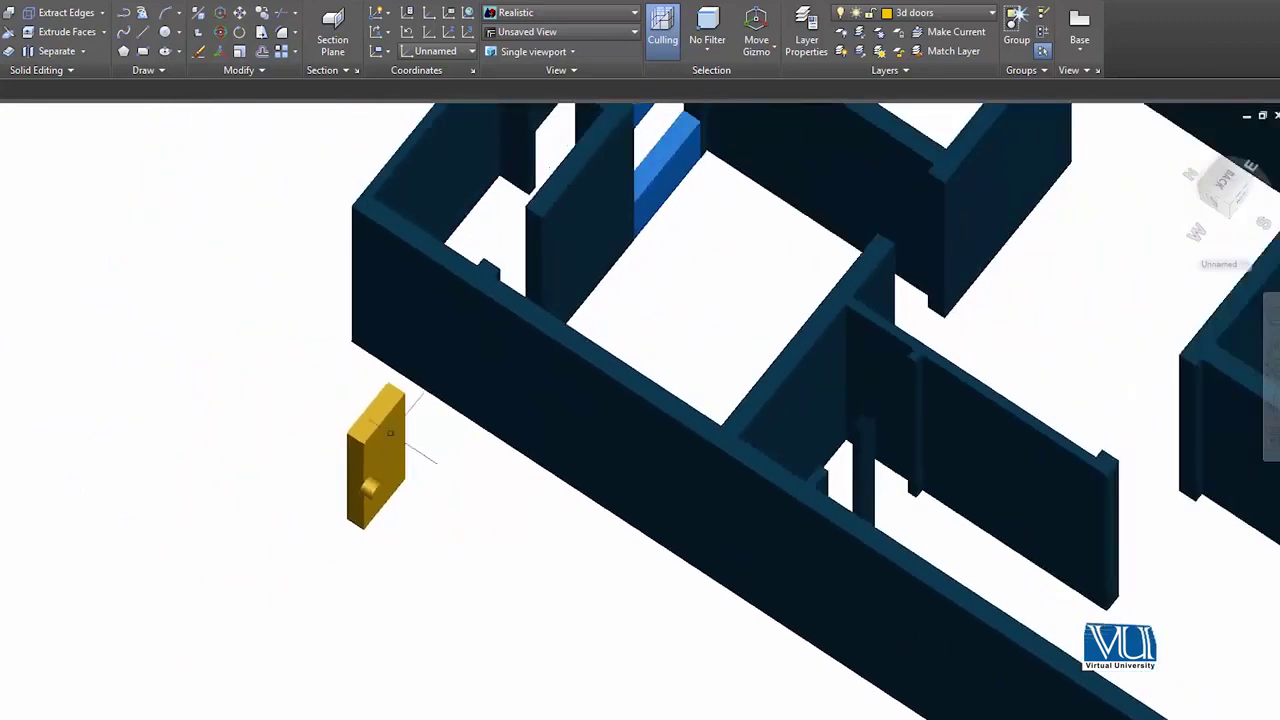
Step: Orbit around the yellow door and select the door solid
scroll(390, 432, up, 5)
scroll(507, 429, down, 3)
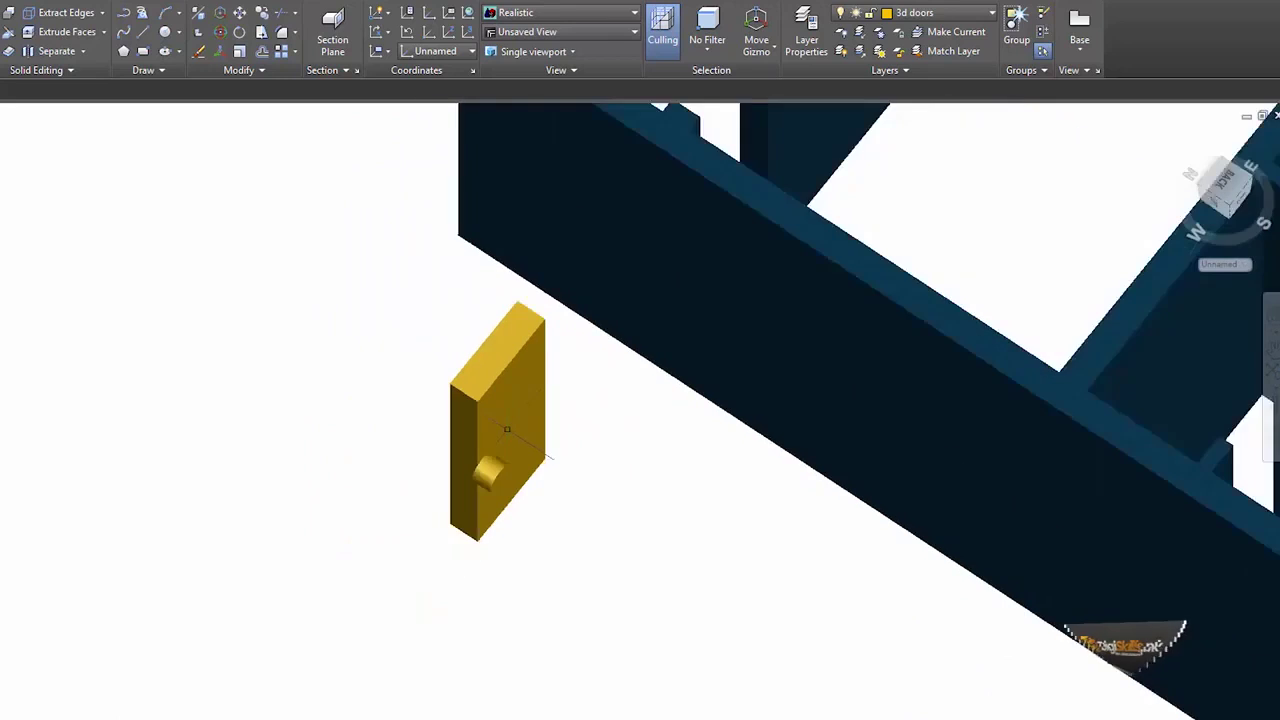
drag(507, 429, 358, 442)
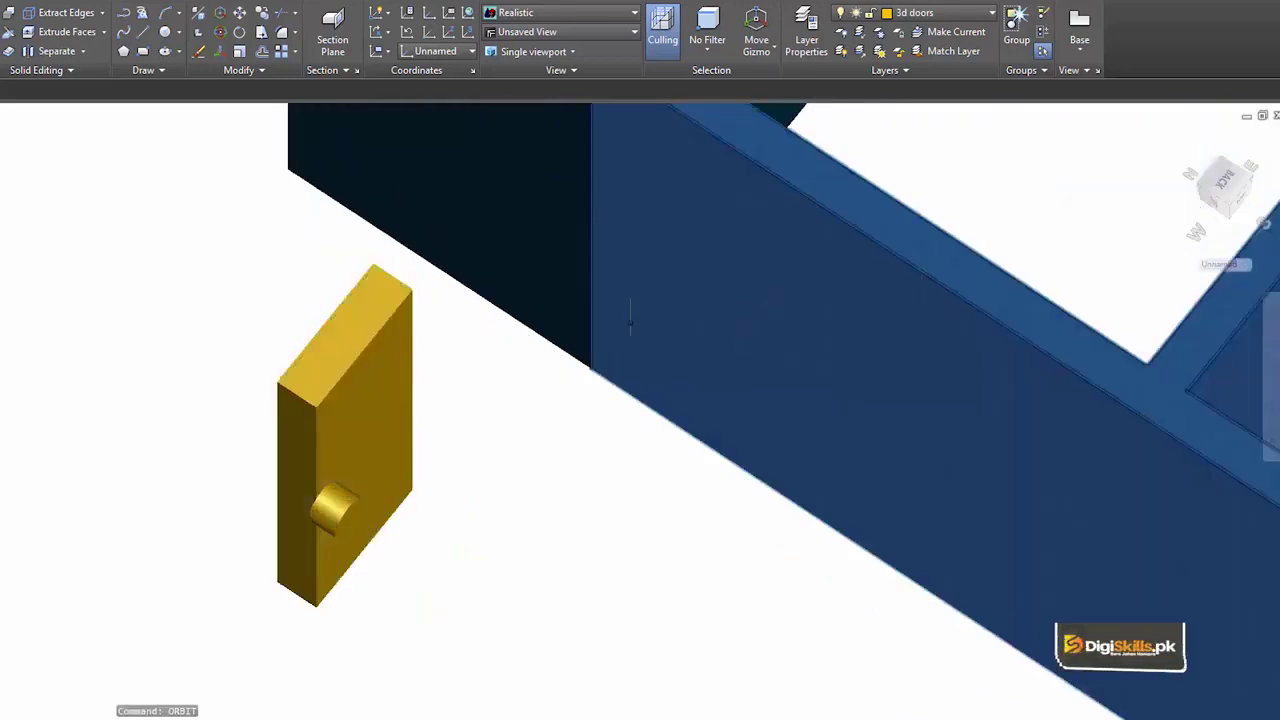
mouse_move(525, 412)
mouse_down()
mouse_move(620, 263)
mouse_move(258, 475)
mouse_up()
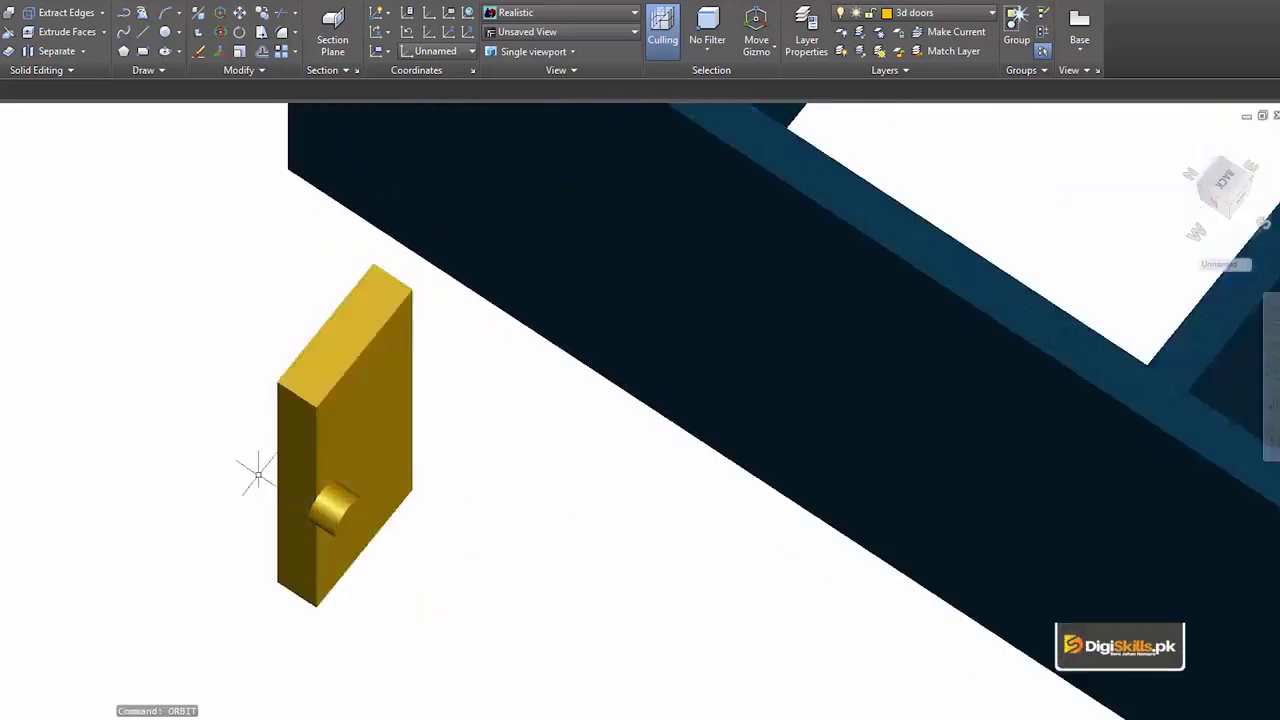
click(270, 478)
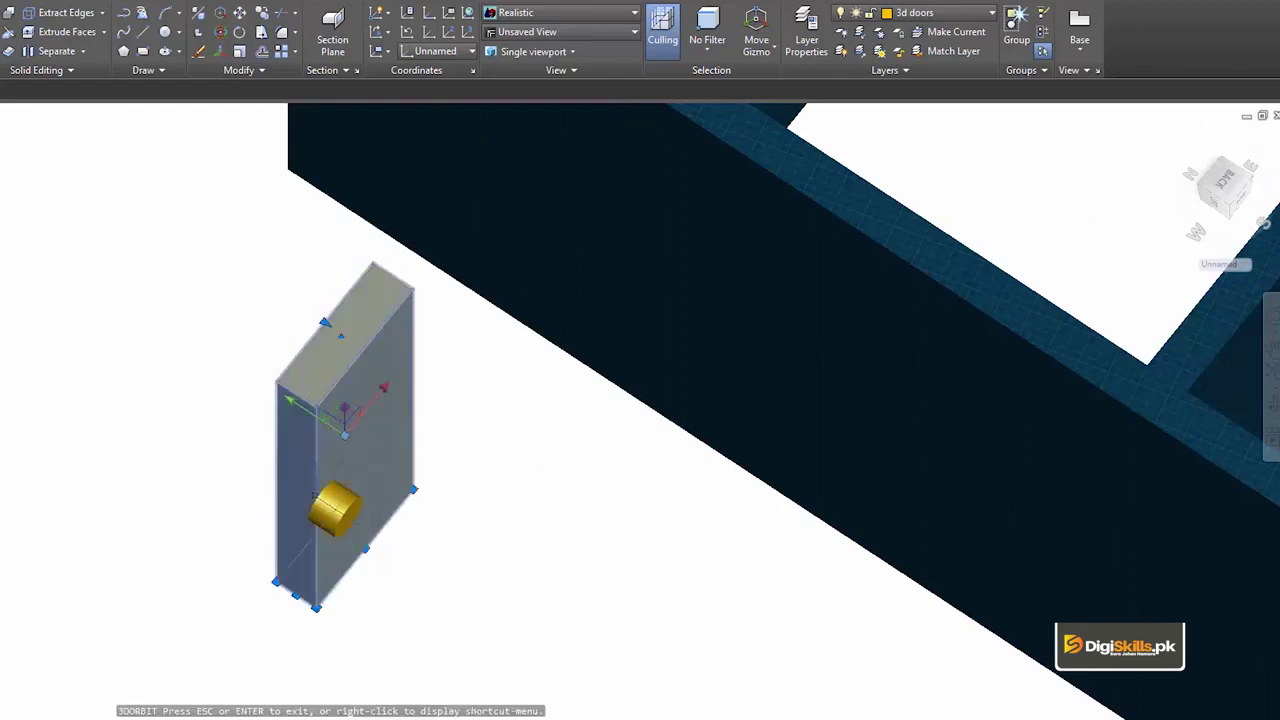
key(Escape)
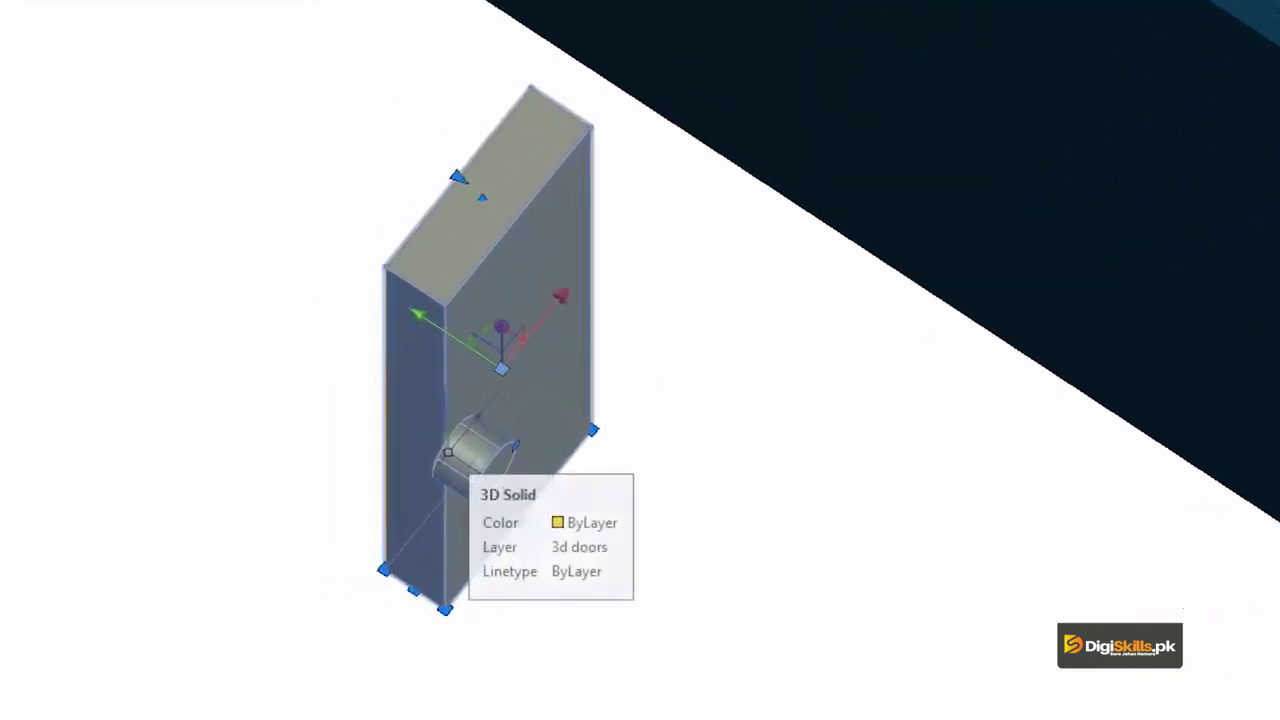
Step: Open the Materials Browser with MAT and assign the Aqua material to the door
text(ma)
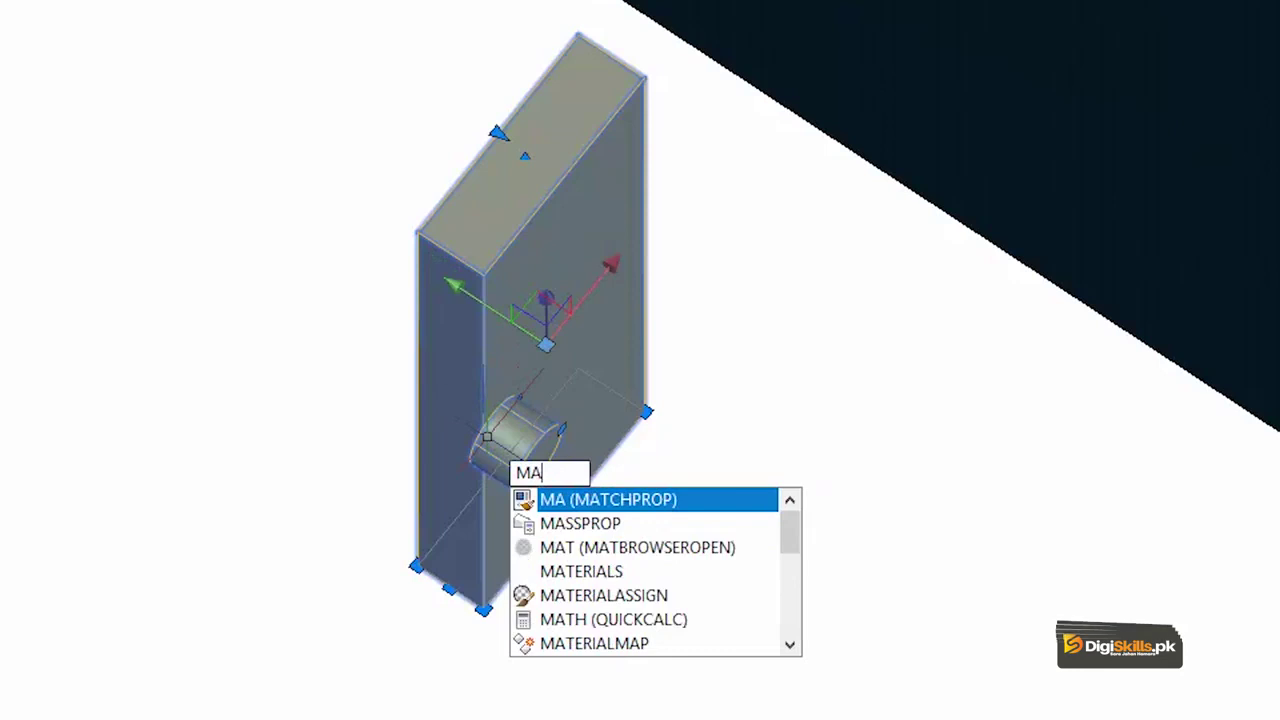
text(t)
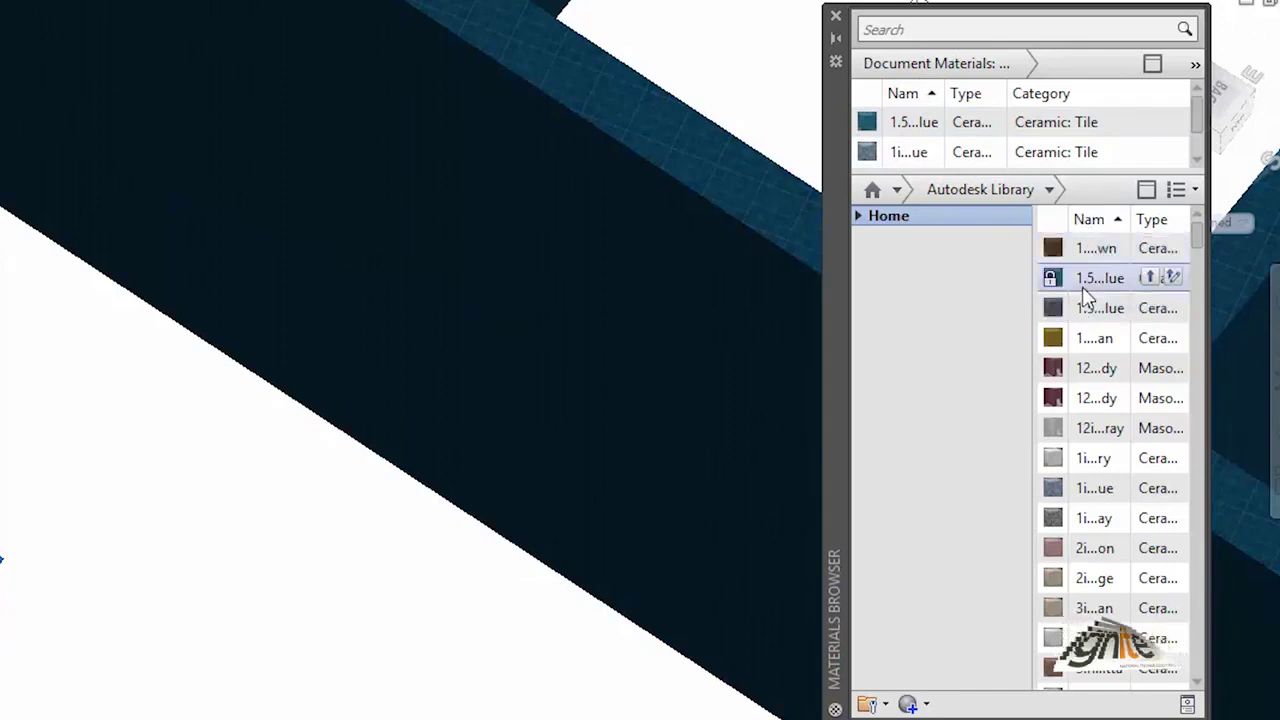
scroll(1100, 290, down, 8)
scroll(1112, 458, down, 10)
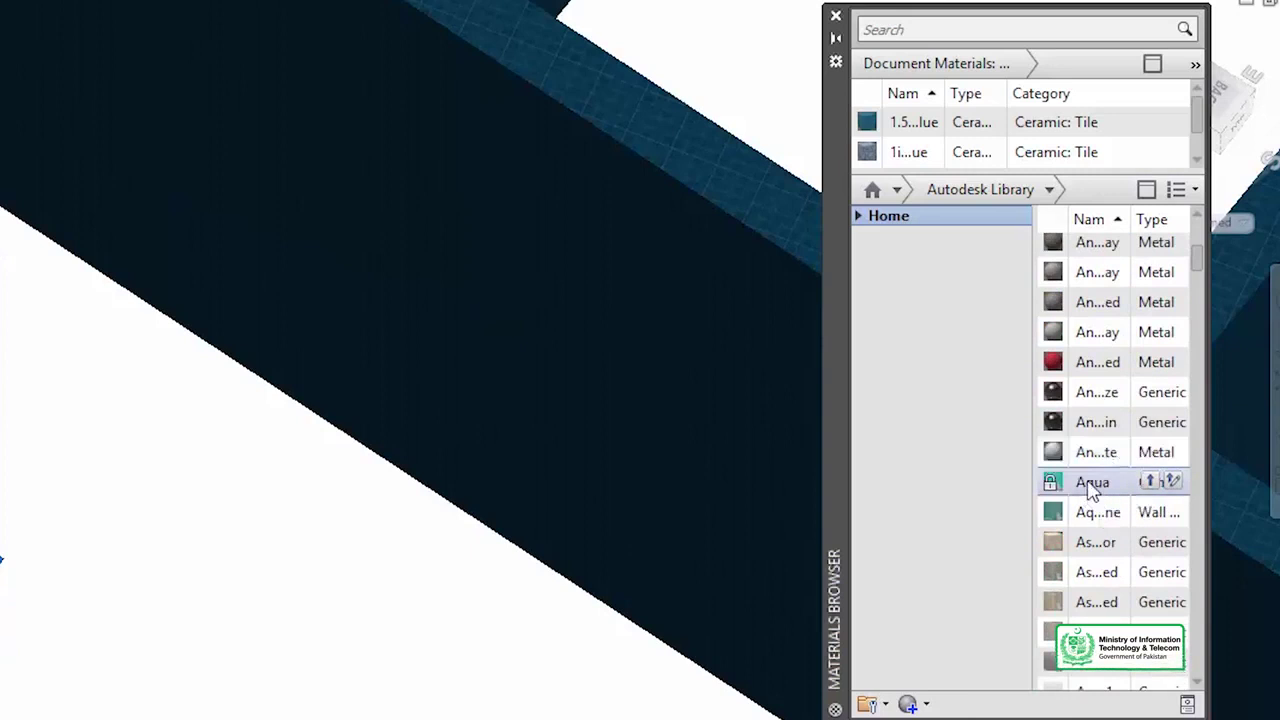
right_click(1100, 486)
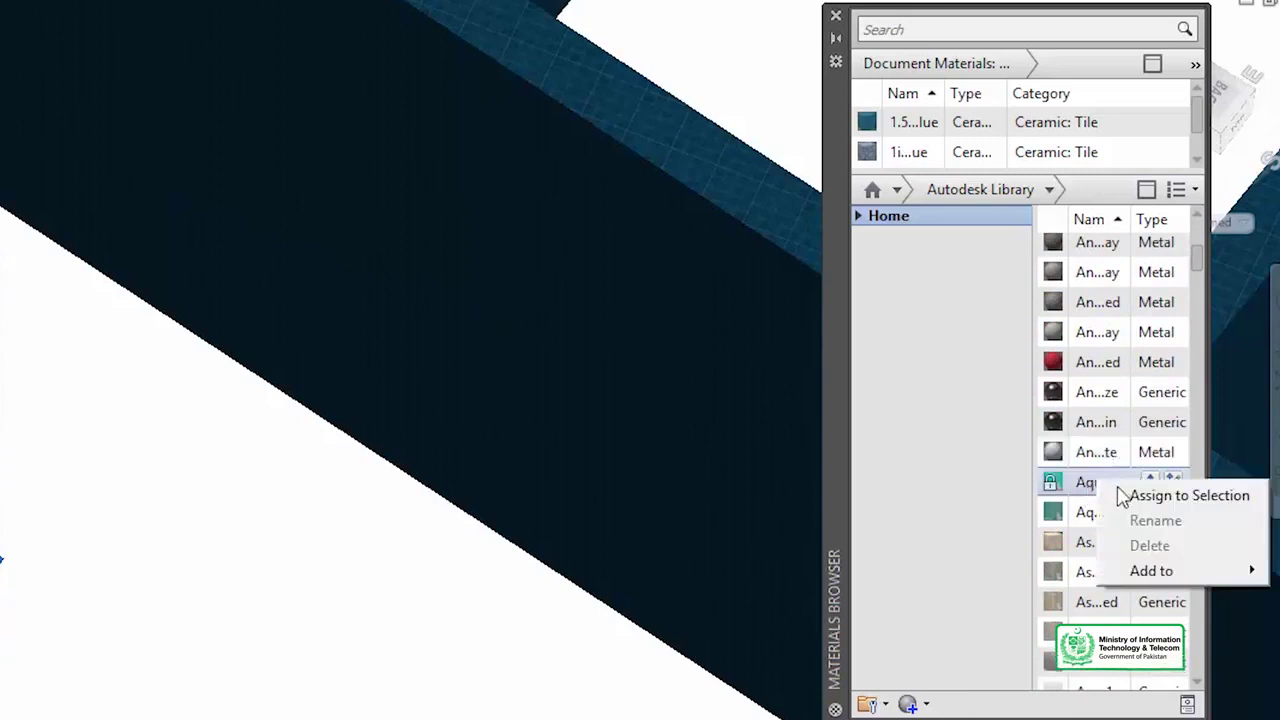
click(1180, 496)
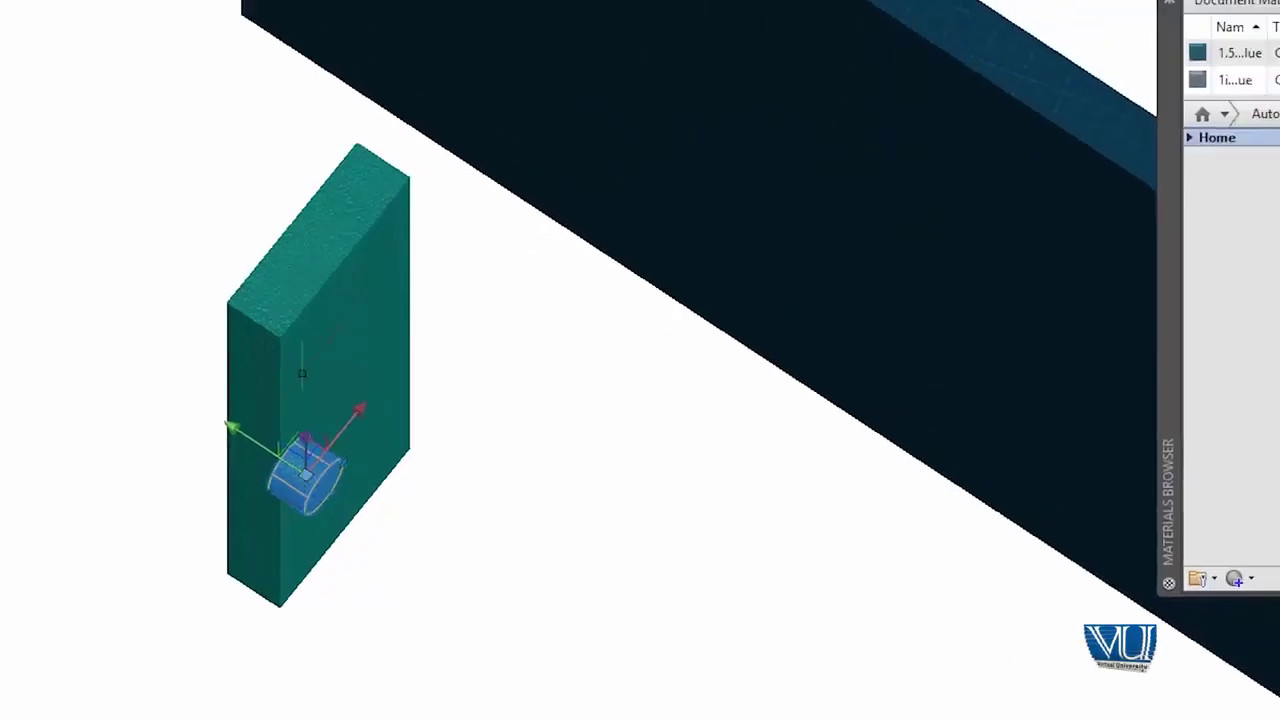
Step: Assign the blue wall material to the door instead, then select the knob
scroll(1170, 370, down, 8)
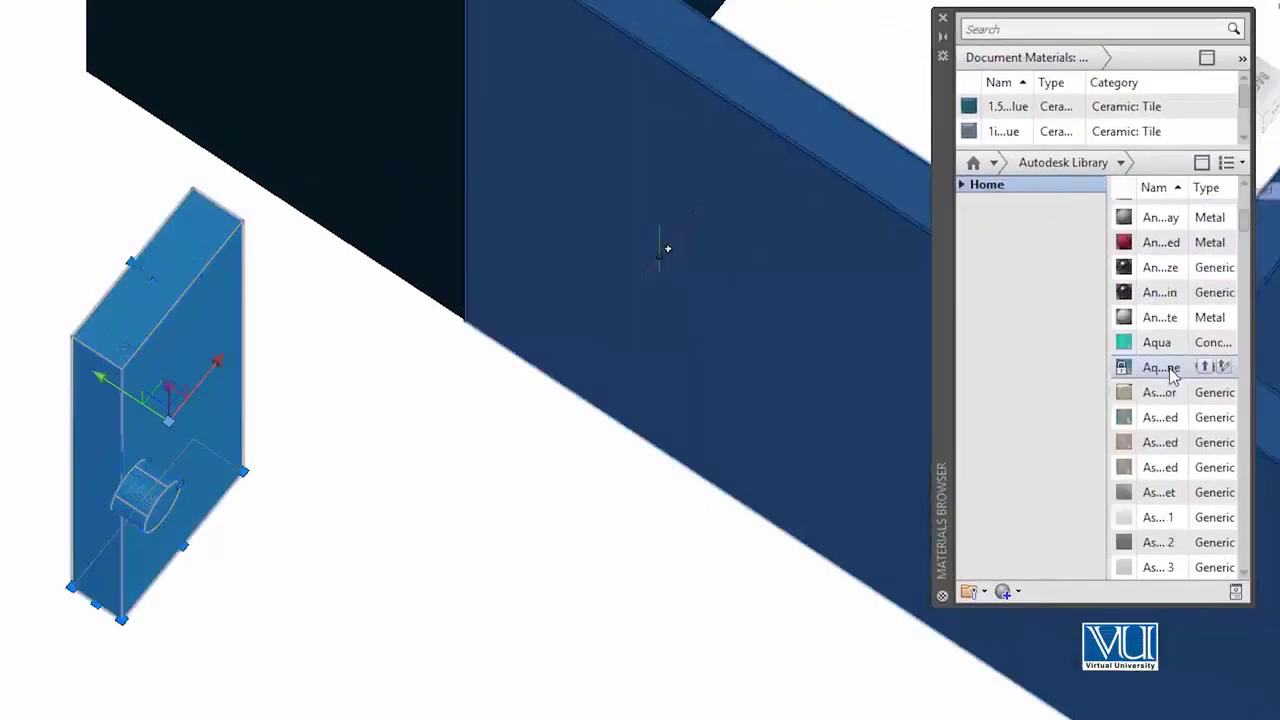
scroll(1170, 375, down, 10)
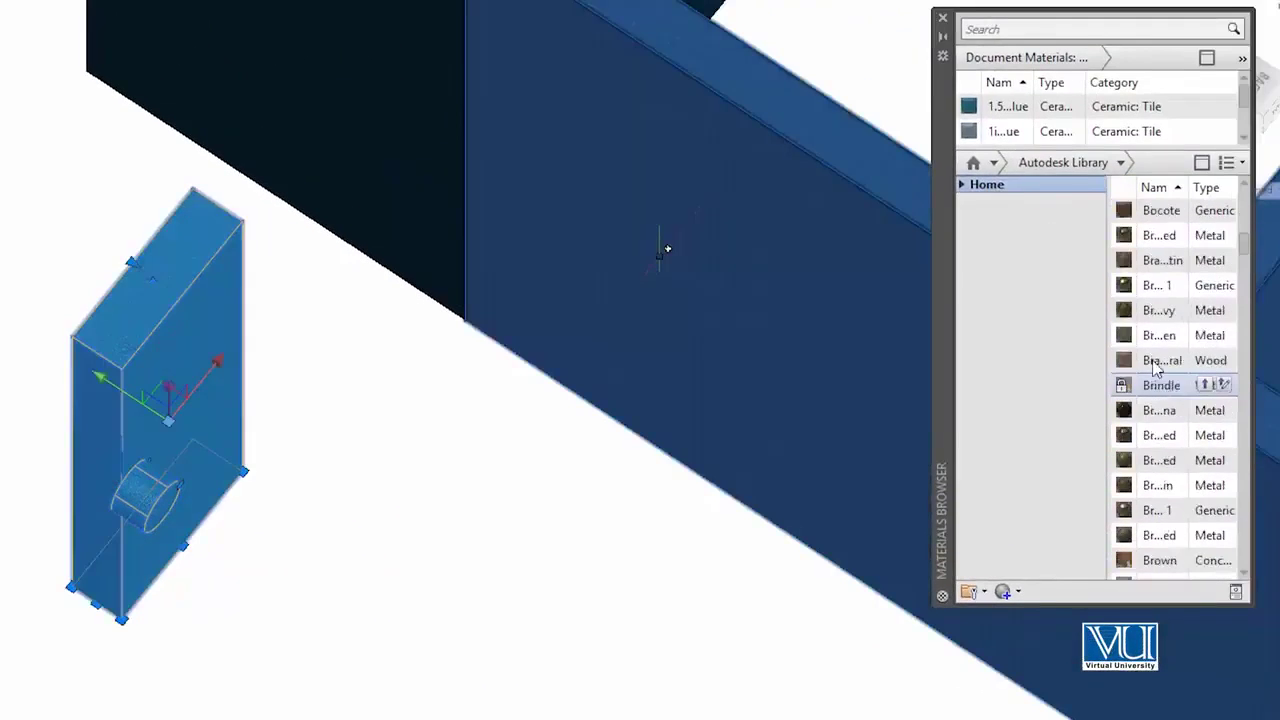
right_click(1152, 267)
click(1185, 279)
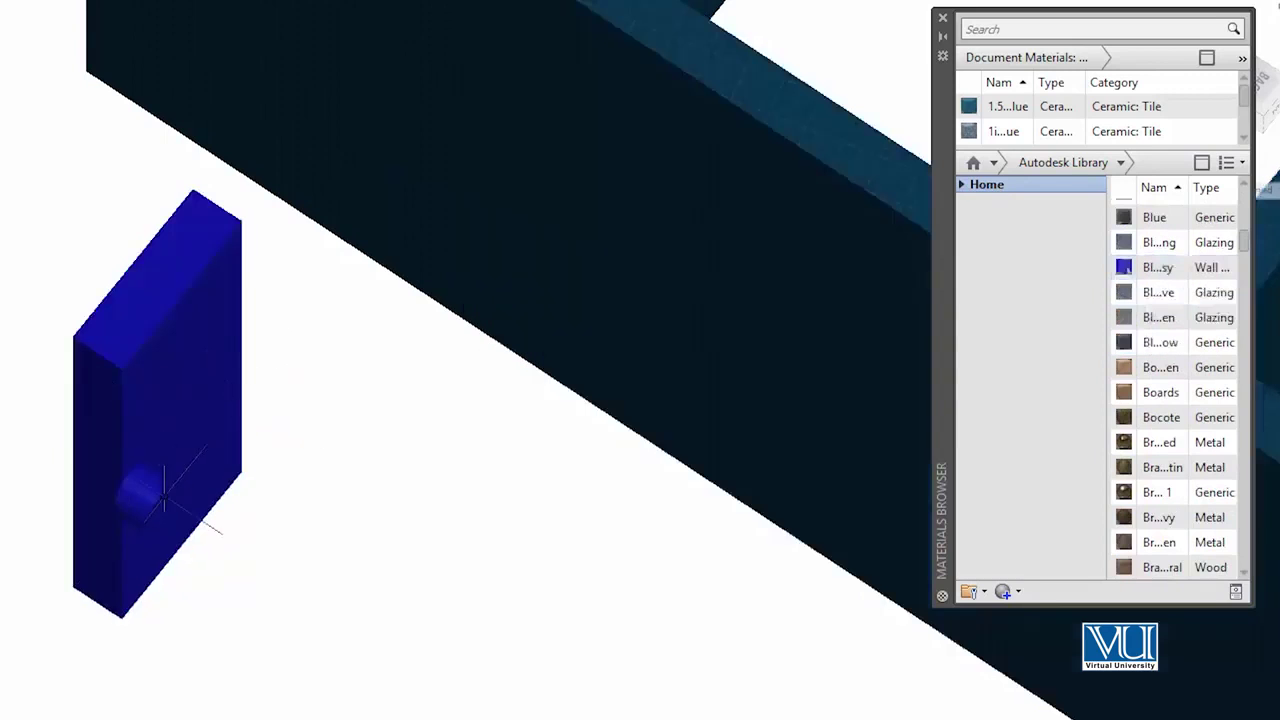
click(160, 494)
Step: Select the door box and duplicate the second document material
click(154, 360)
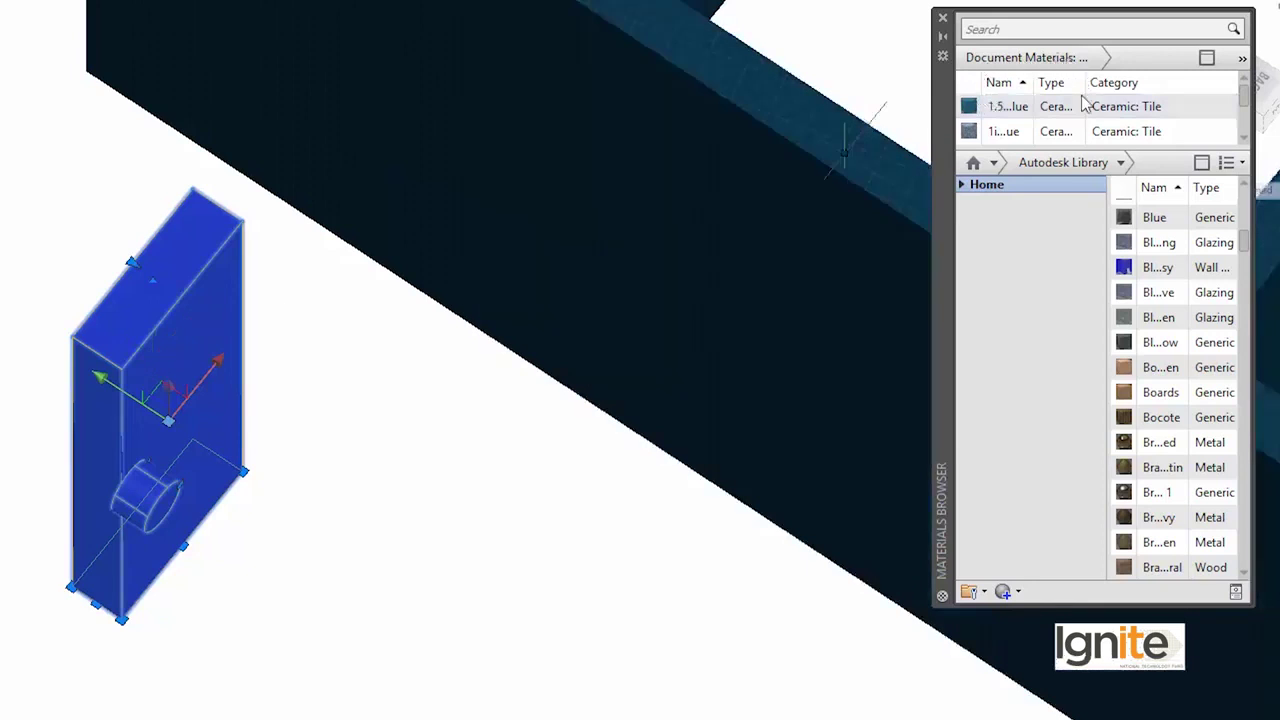
click(1080, 108)
click(996, 130)
click(1008, 107)
click(1013, 132)
click(1073, 115)
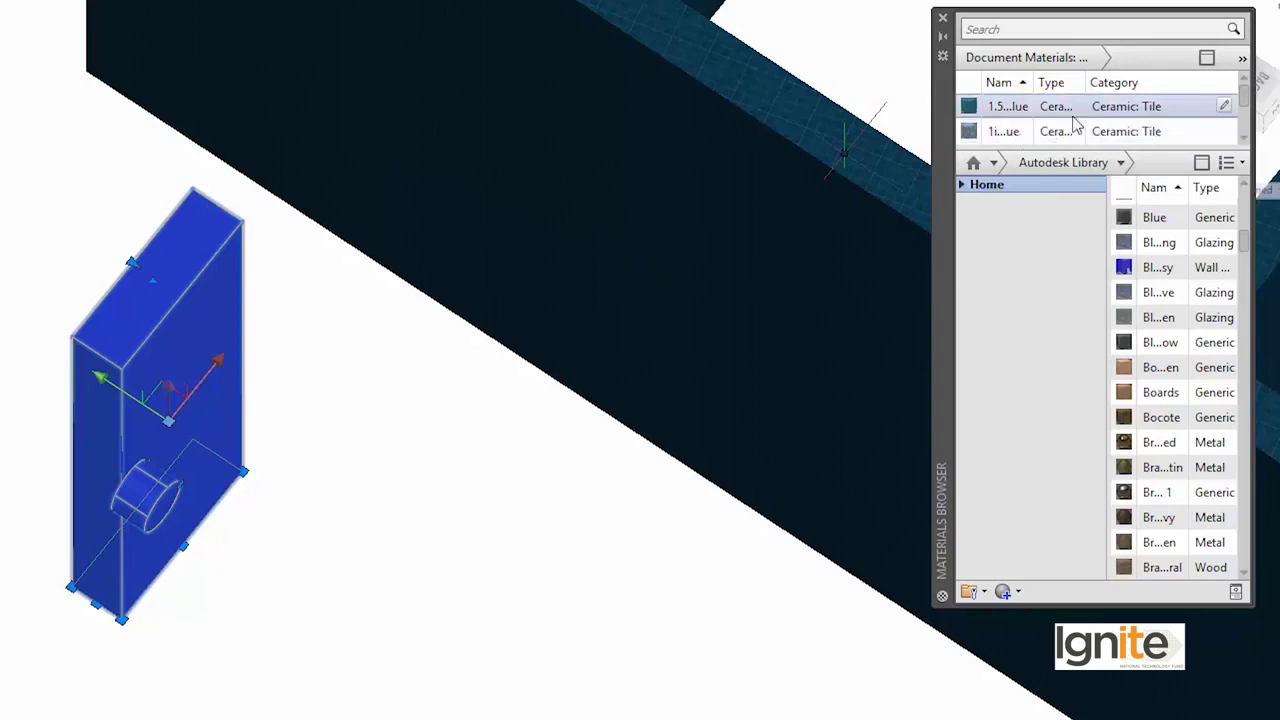
click(1016, 131)
right_click(1018, 132)
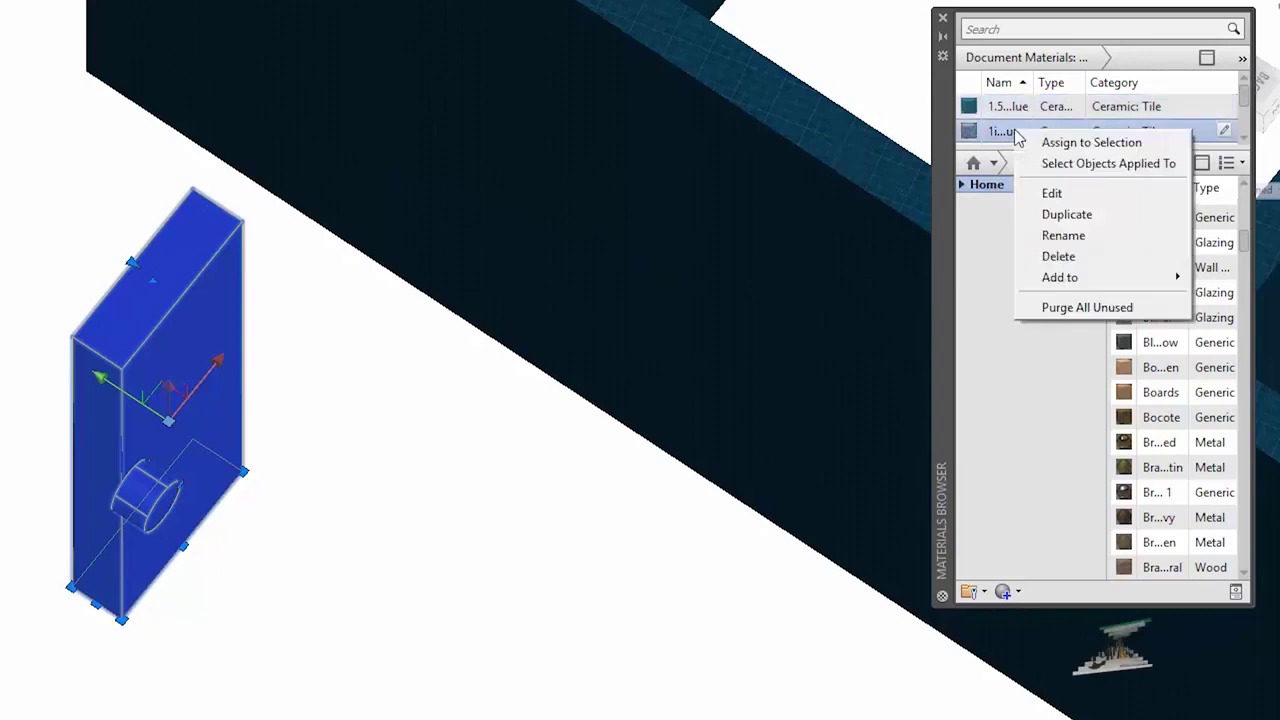
click(1070, 215)
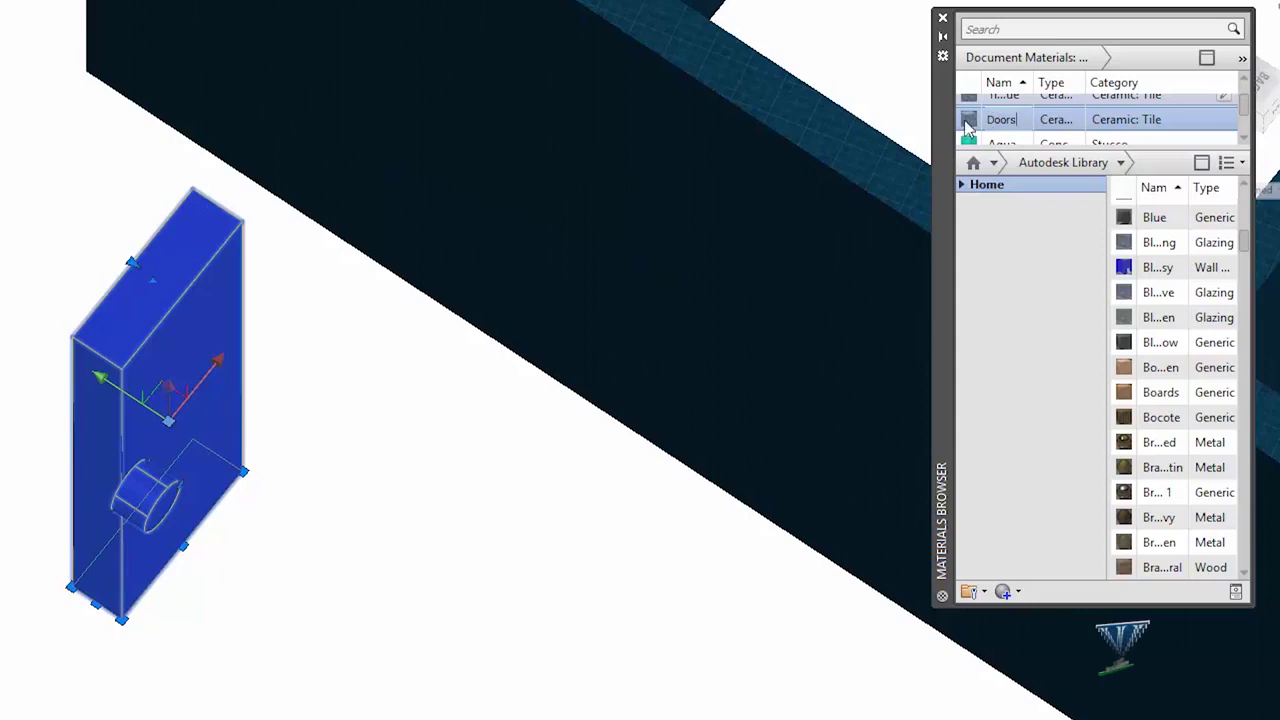
Step: Open the Doors material in the Materials Editor for editing
right_click(1049, 123)
click(1024, 137)
right_click(1019, 139)
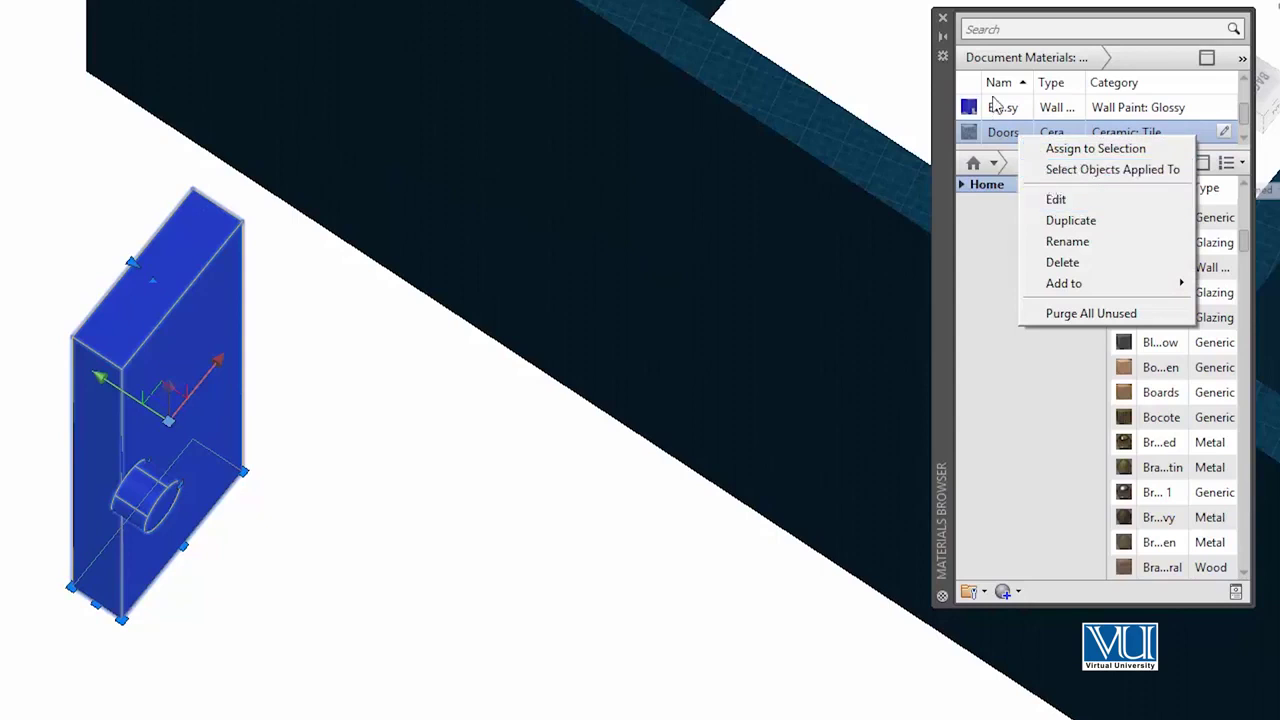
right_click(1004, 116)
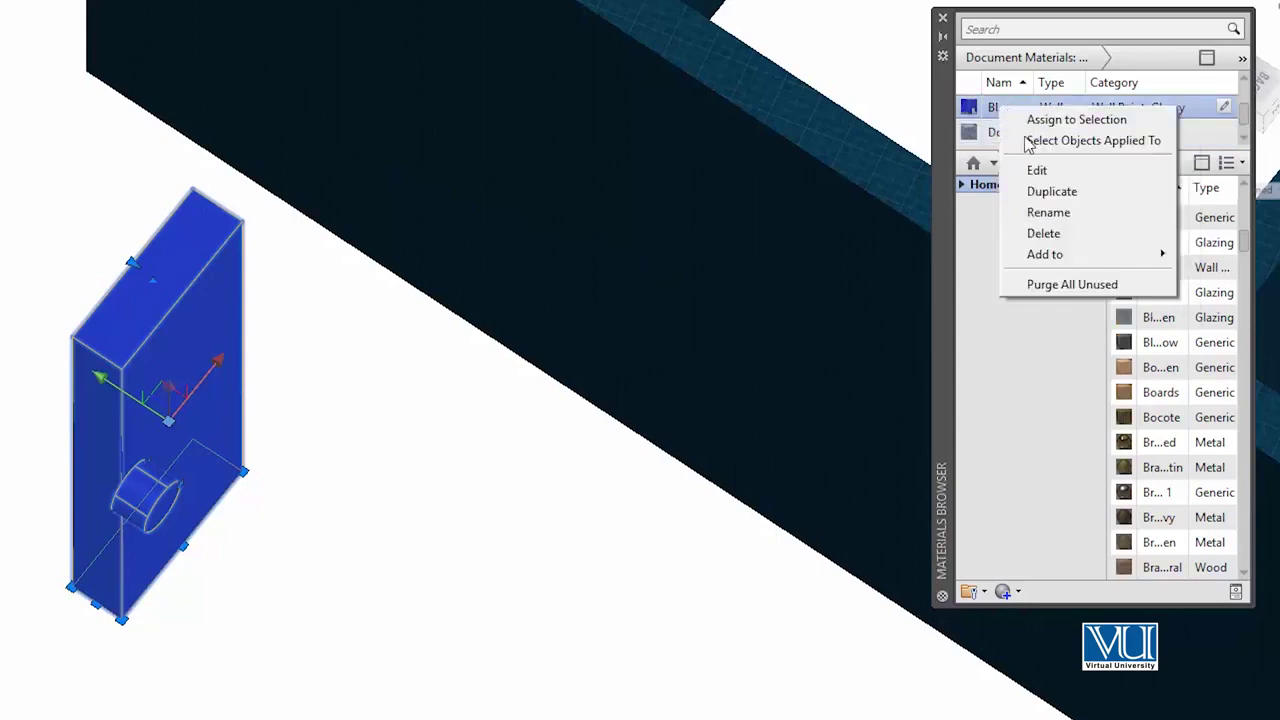
right_click(993, 140)
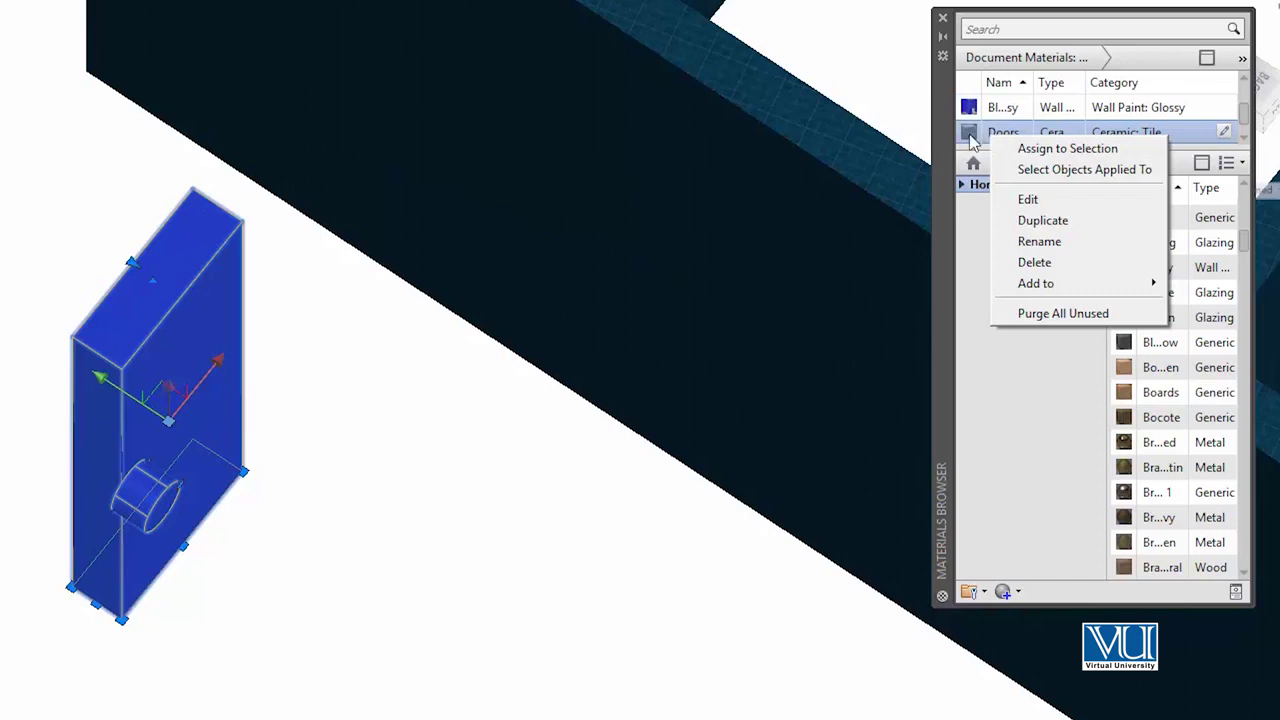
click(1039, 206)
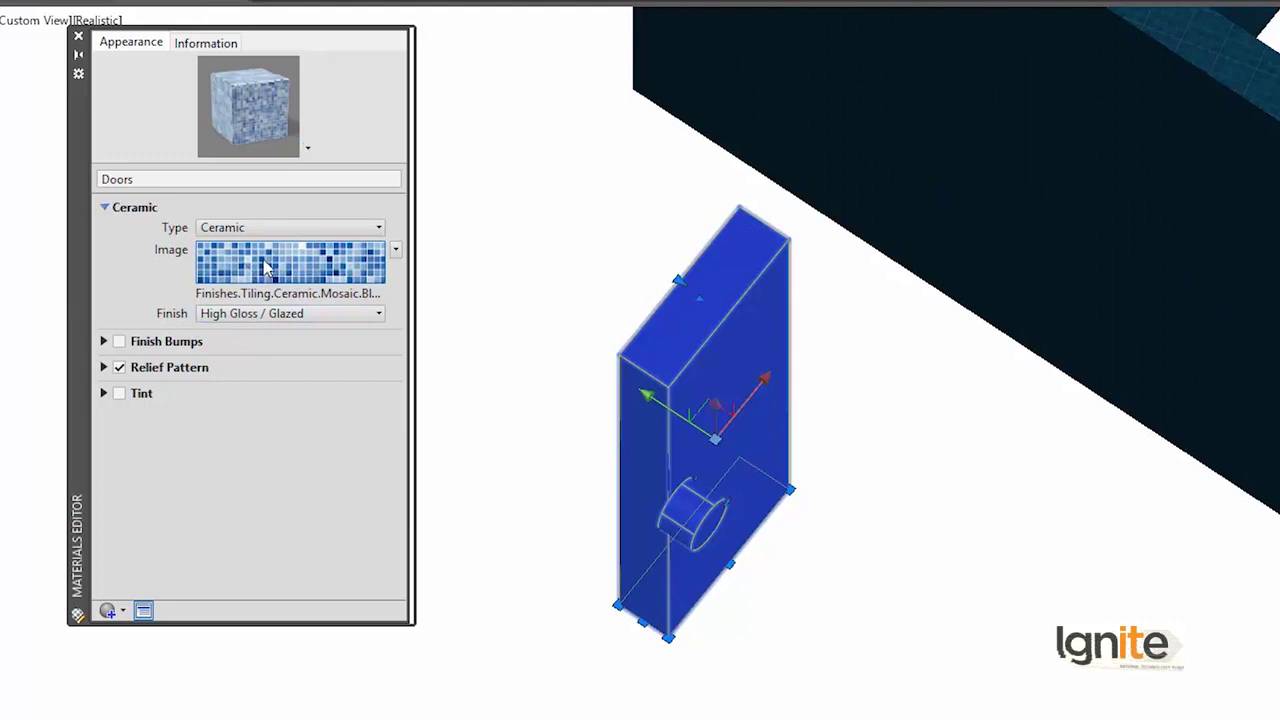
Step: Replace the material's mosaic image, browsing to D:\AutoCad\Materials\DOORS
click(300, 268)
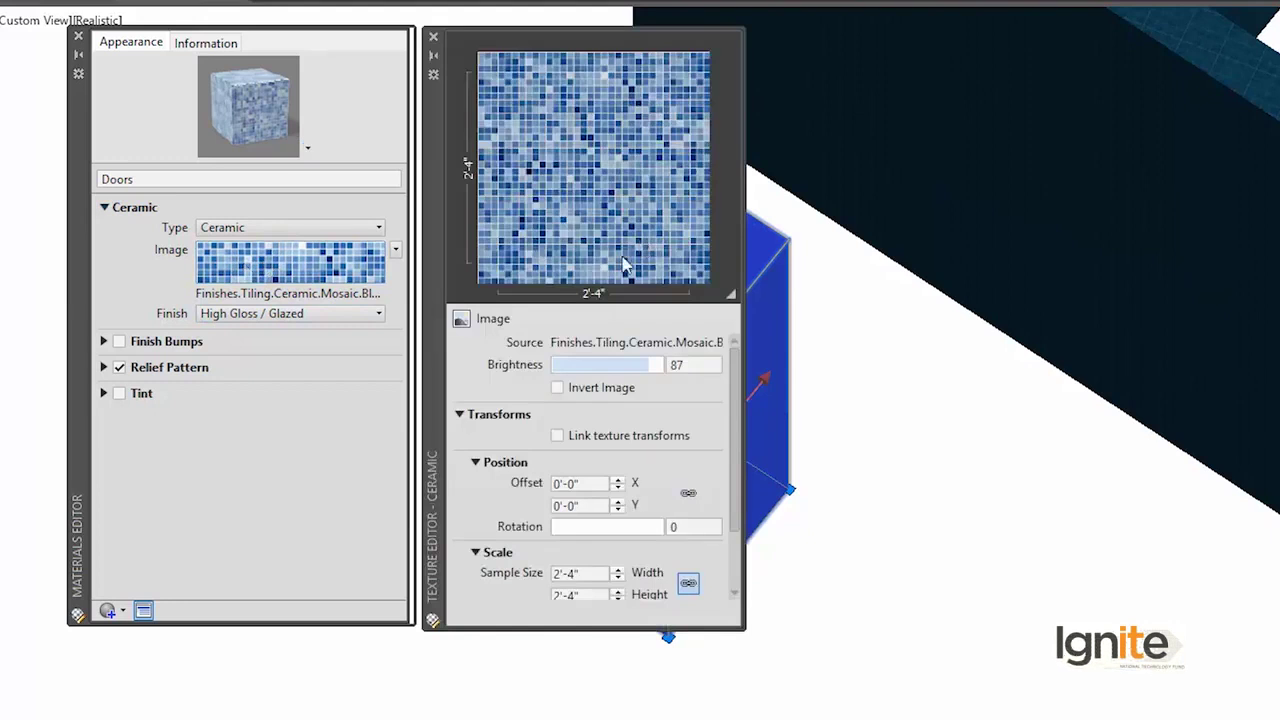
click(296, 295)
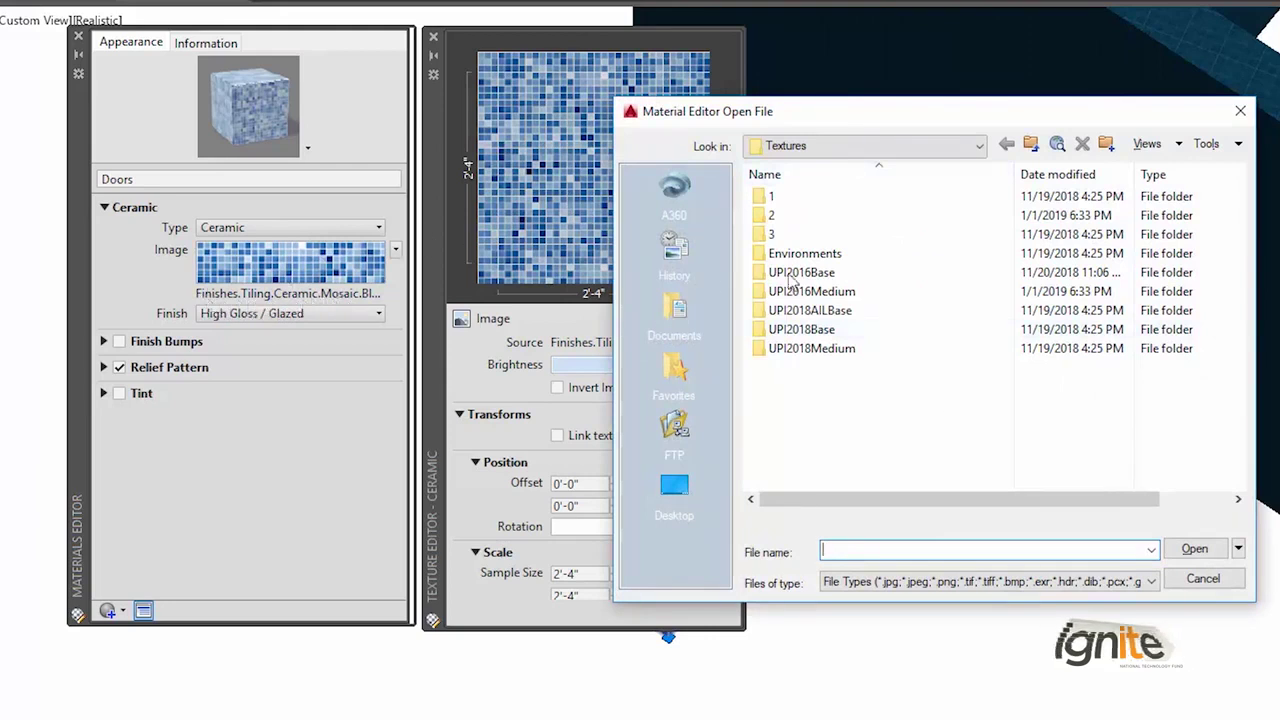
mouse_move(885, 293)
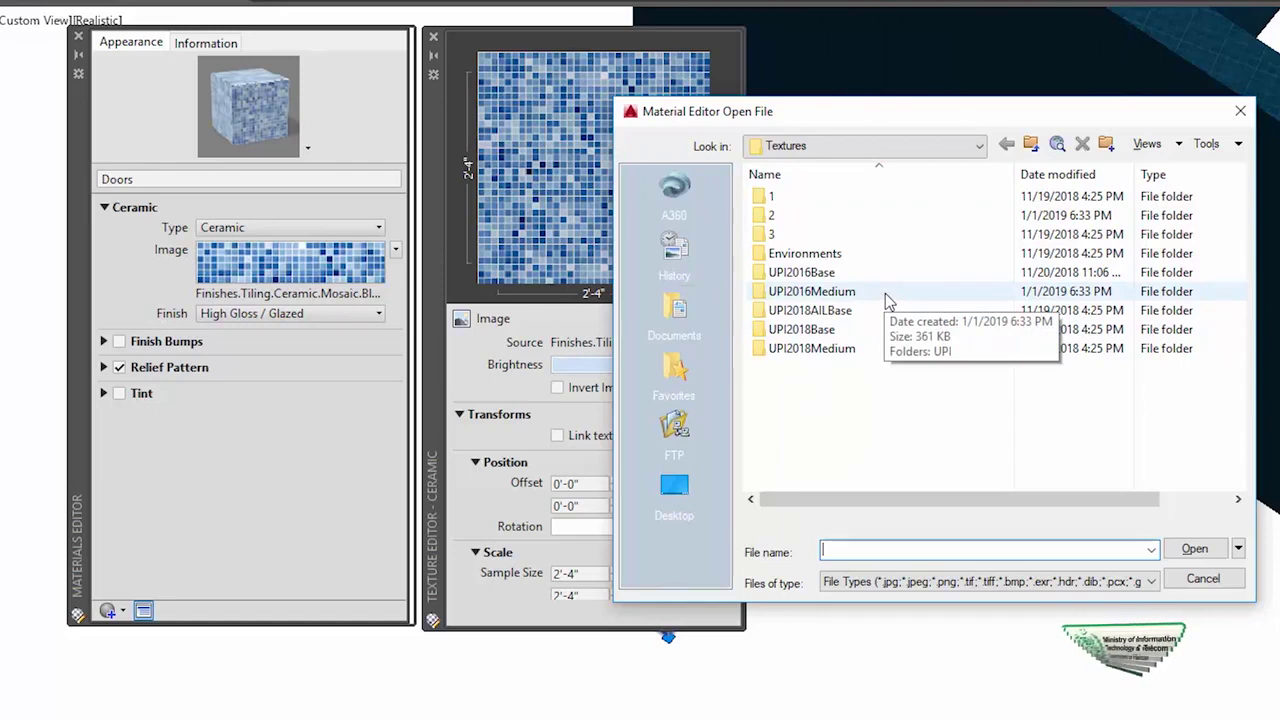
click(676, 488)
click(835, 143)
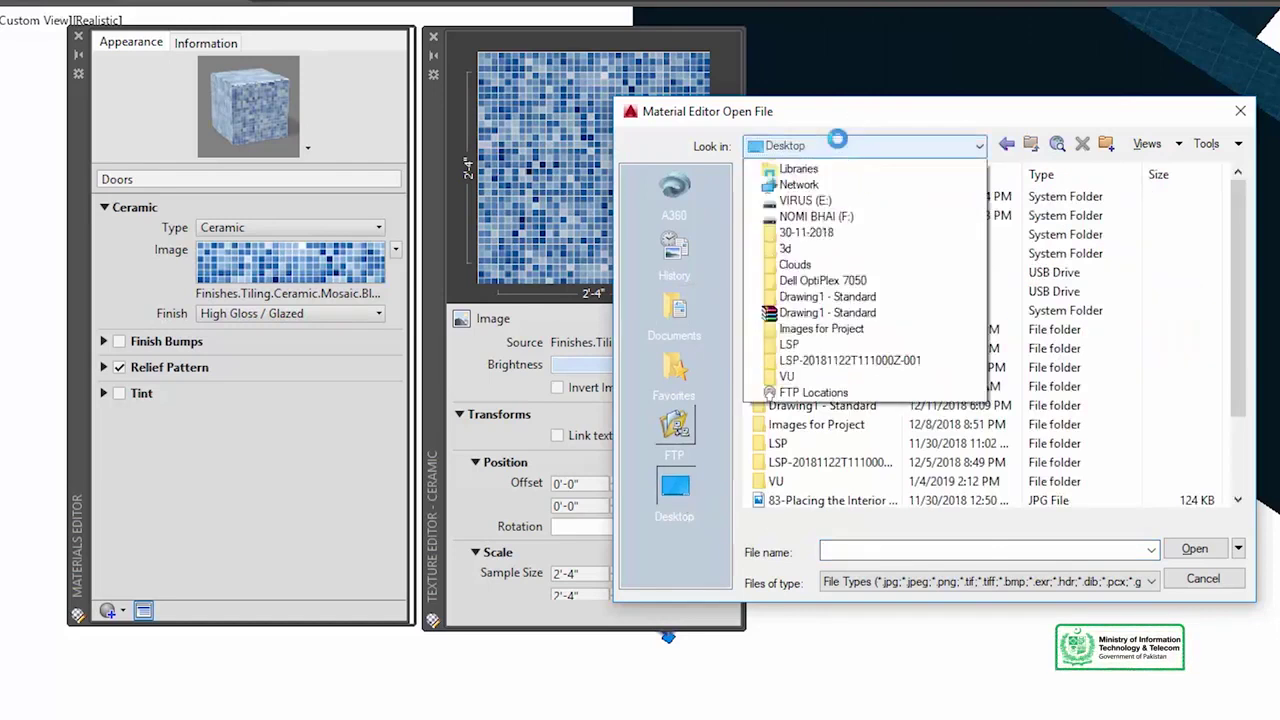
click(866, 215)
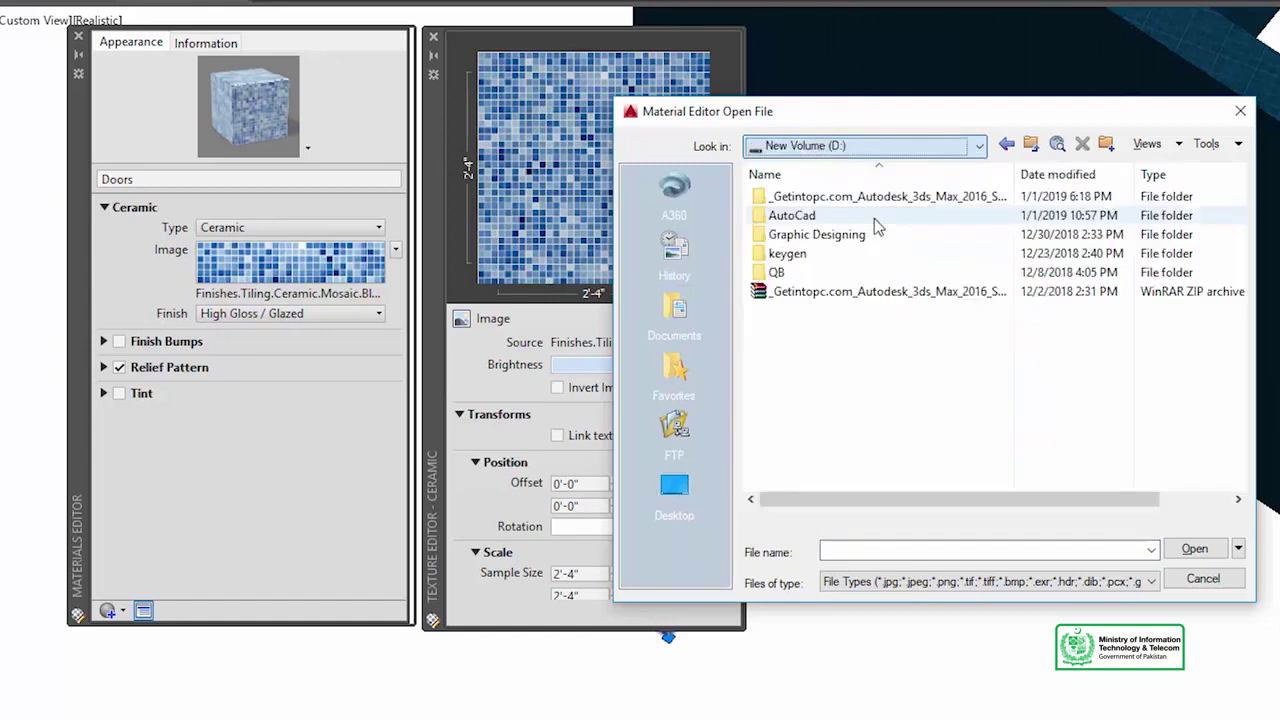
double_click(830, 218)
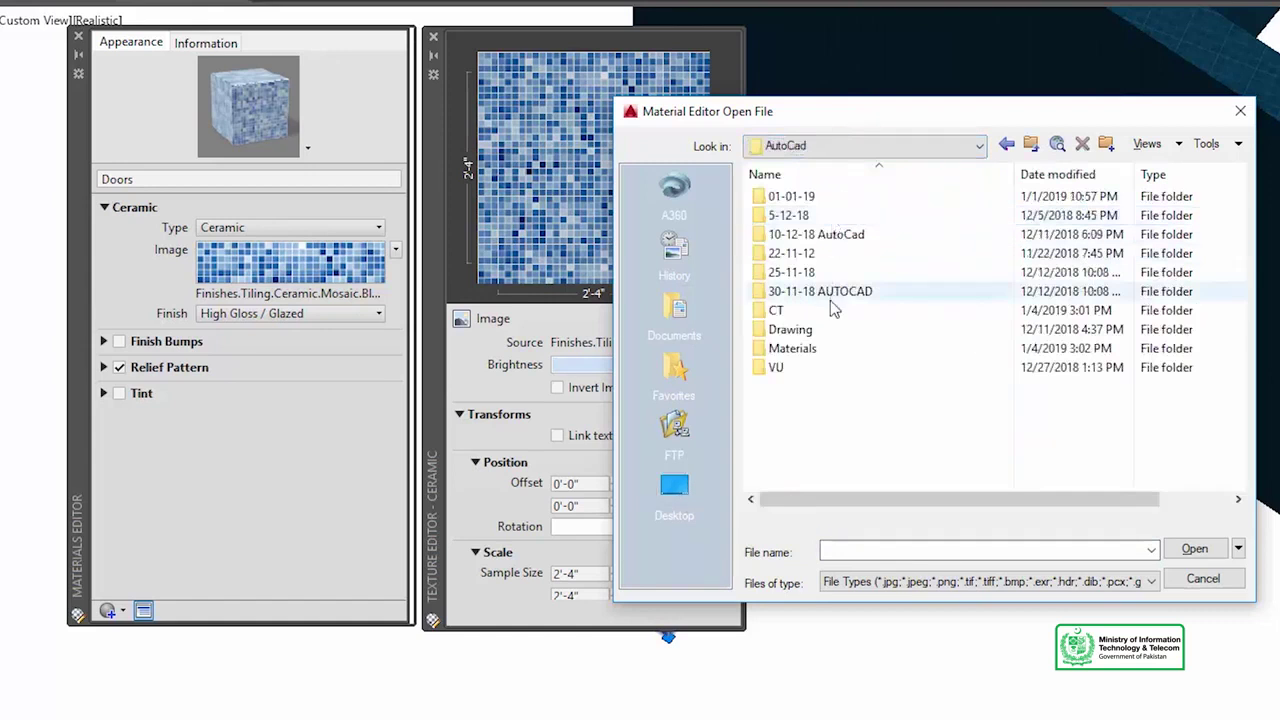
click(815, 350)
double_click(815, 352)
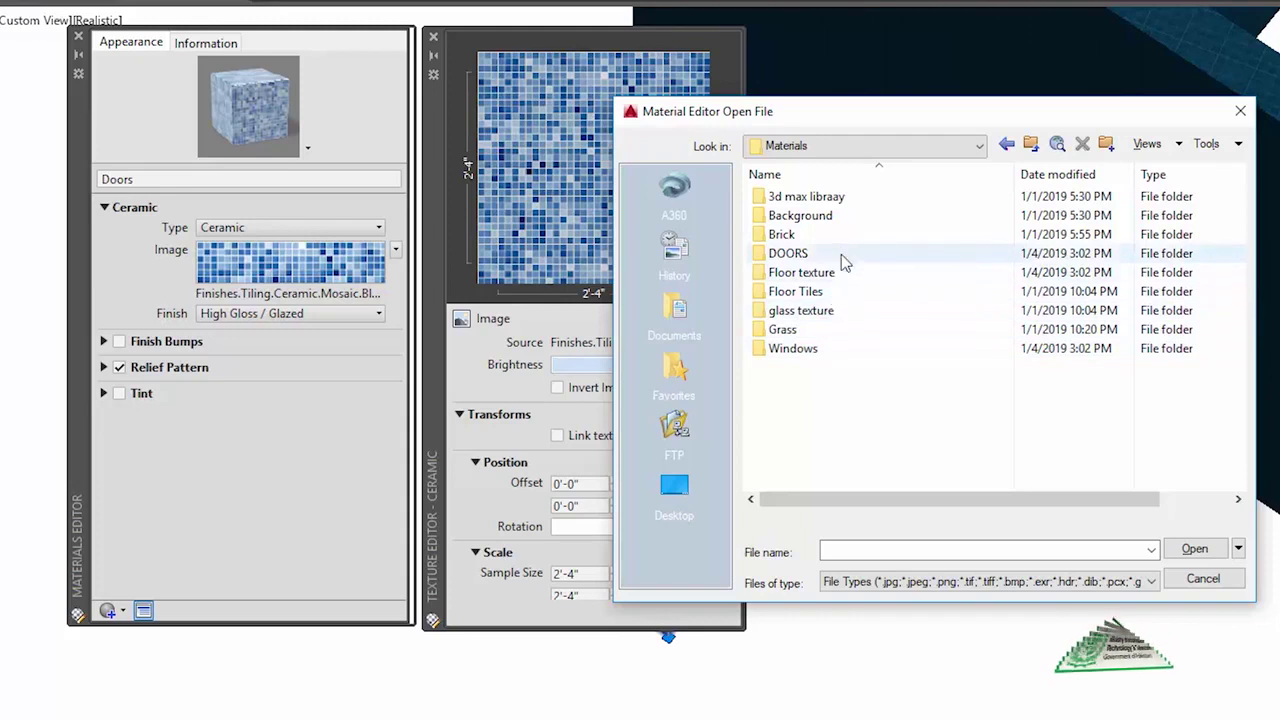
double_click(800, 253)
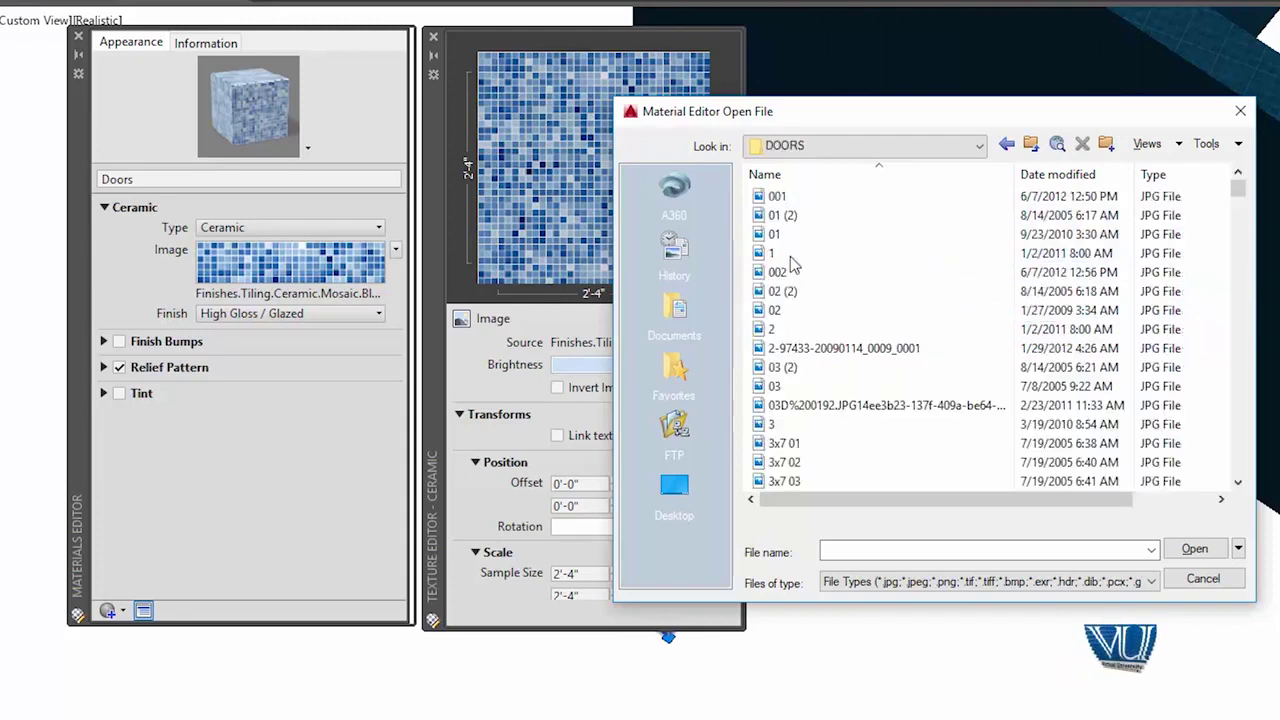
Step: Show the door images as thumbnails and load 002.jpg into the Doors material
scroll(821, 315, down, 6)
scroll(821, 315, up, 6)
click(1153, 145)
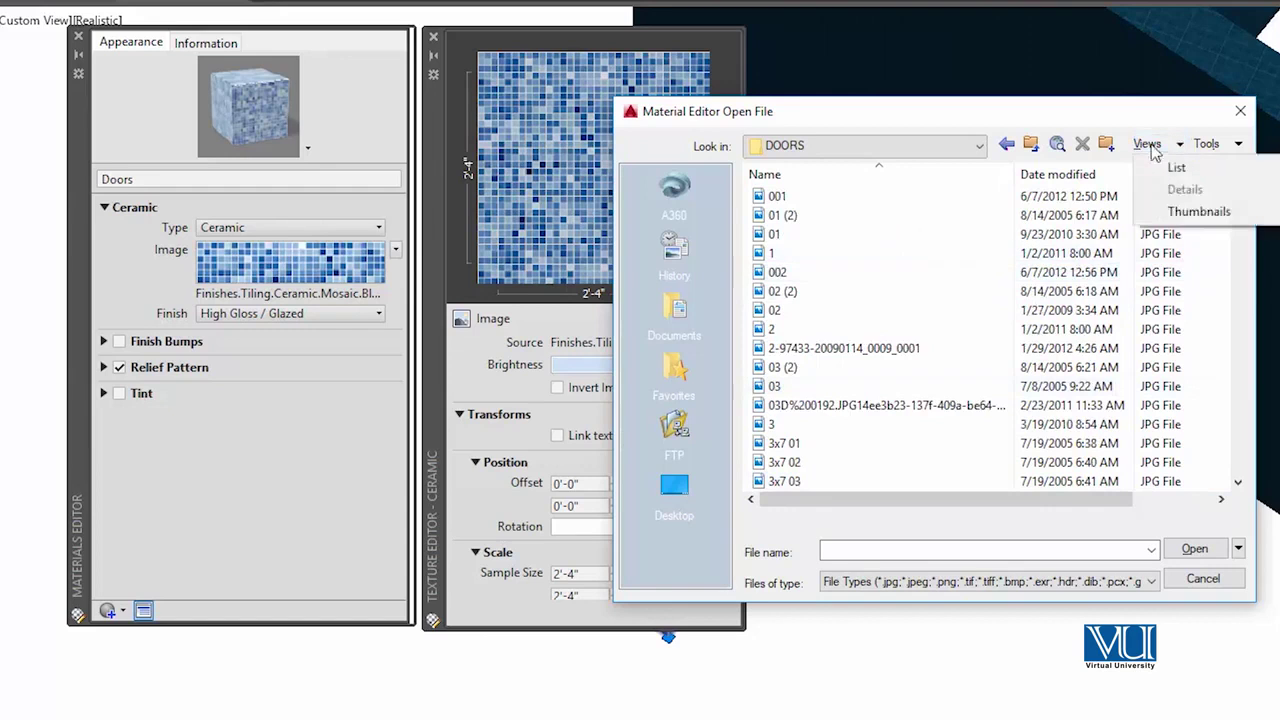
click(1200, 216)
drag(905, 116, 930, 272)
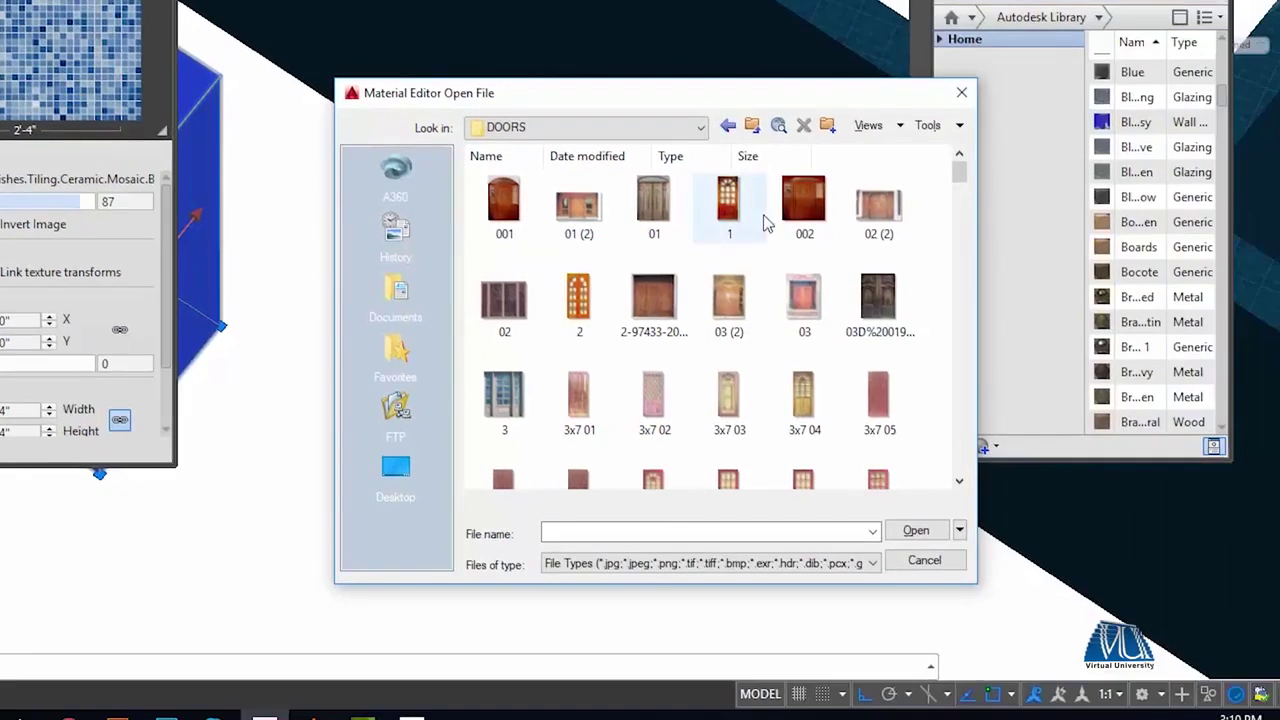
click(810, 205)
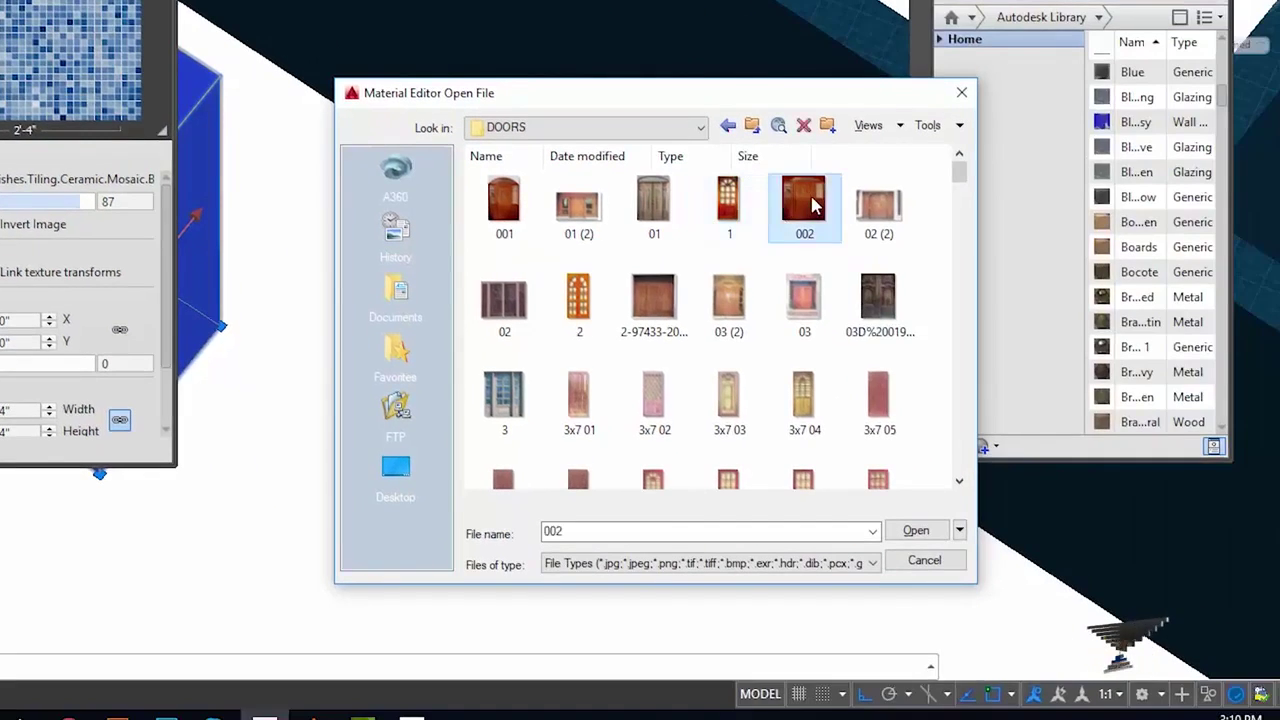
click(916, 531)
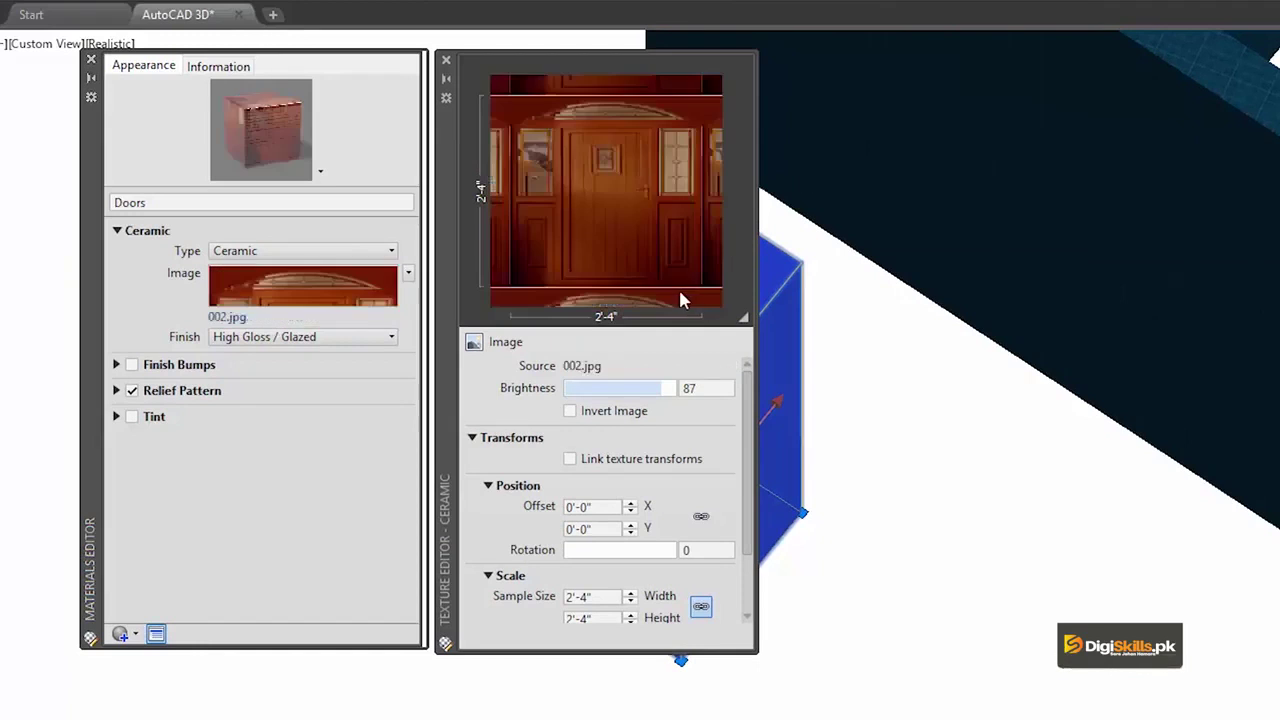
Step: Deselect the door to view its wood texture and close the material editors
scroll(1265, 285, down, 5)
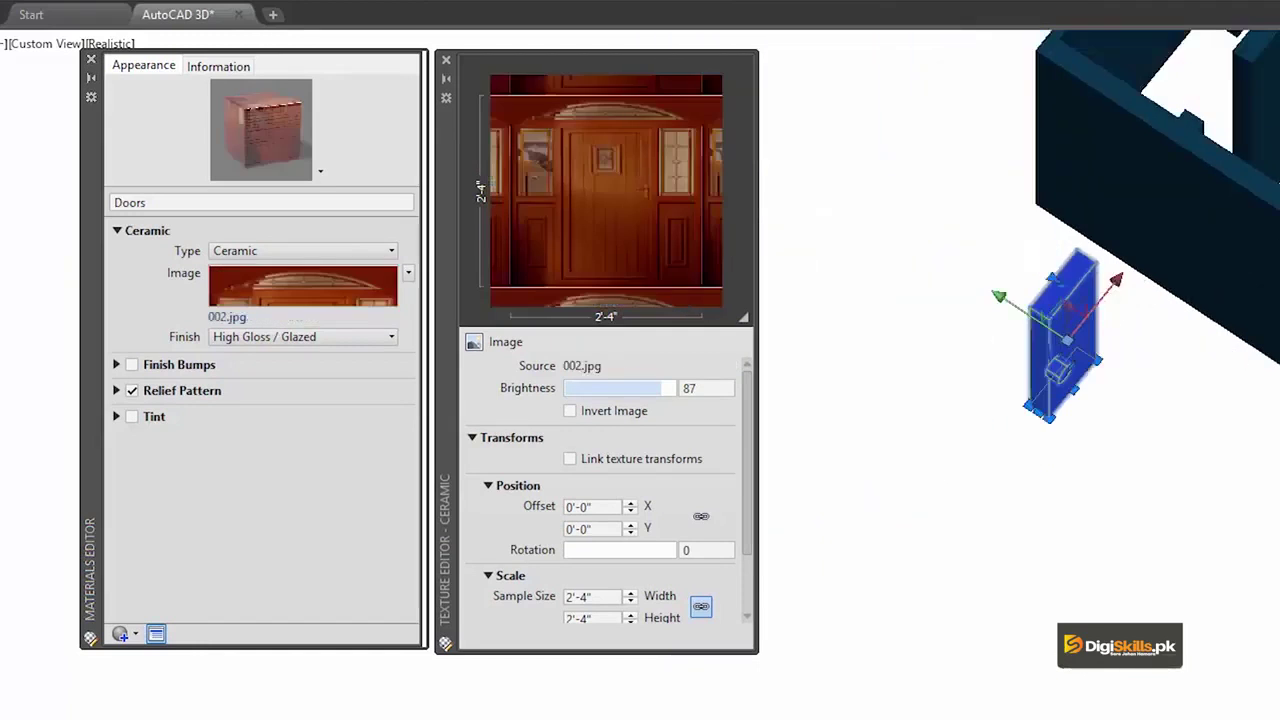
scroll(1065, 335, up, 4)
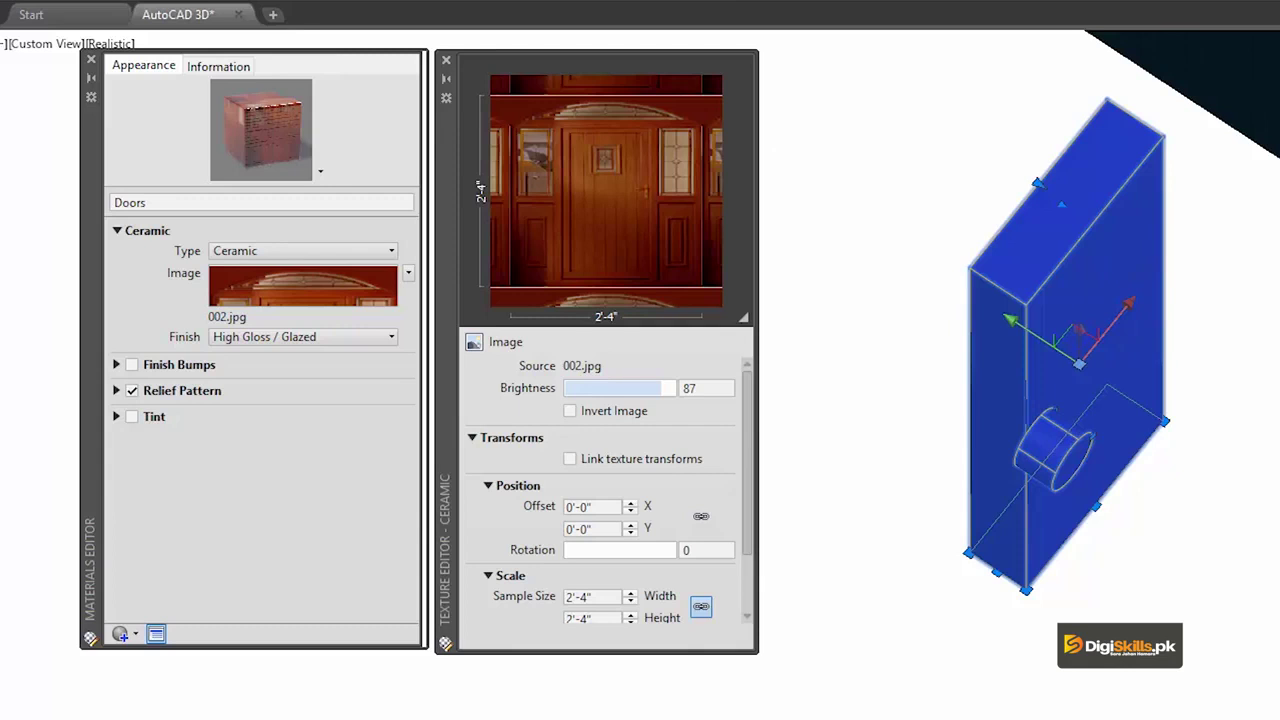
key(Escape)
scroll(1263, 357, up, 3)
scroll(1263, 357, down, 3)
middle_drag(1042, 336, 1188, 133)
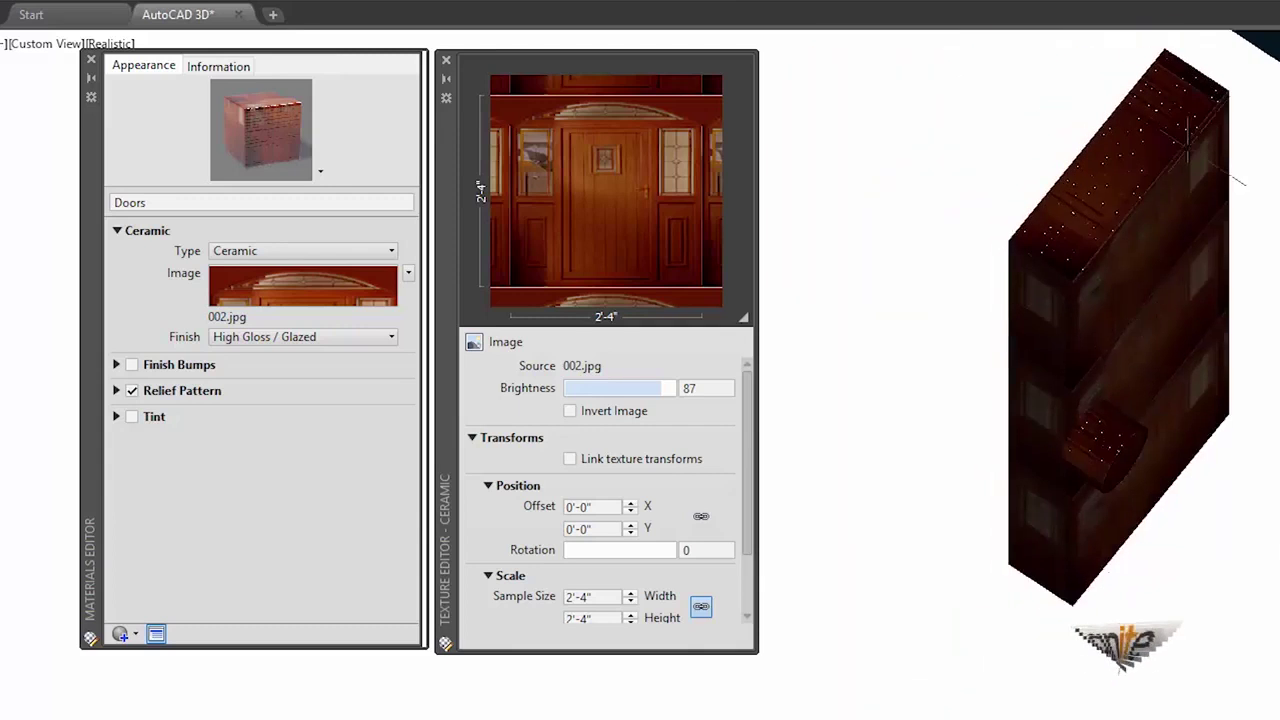
click(91, 59)
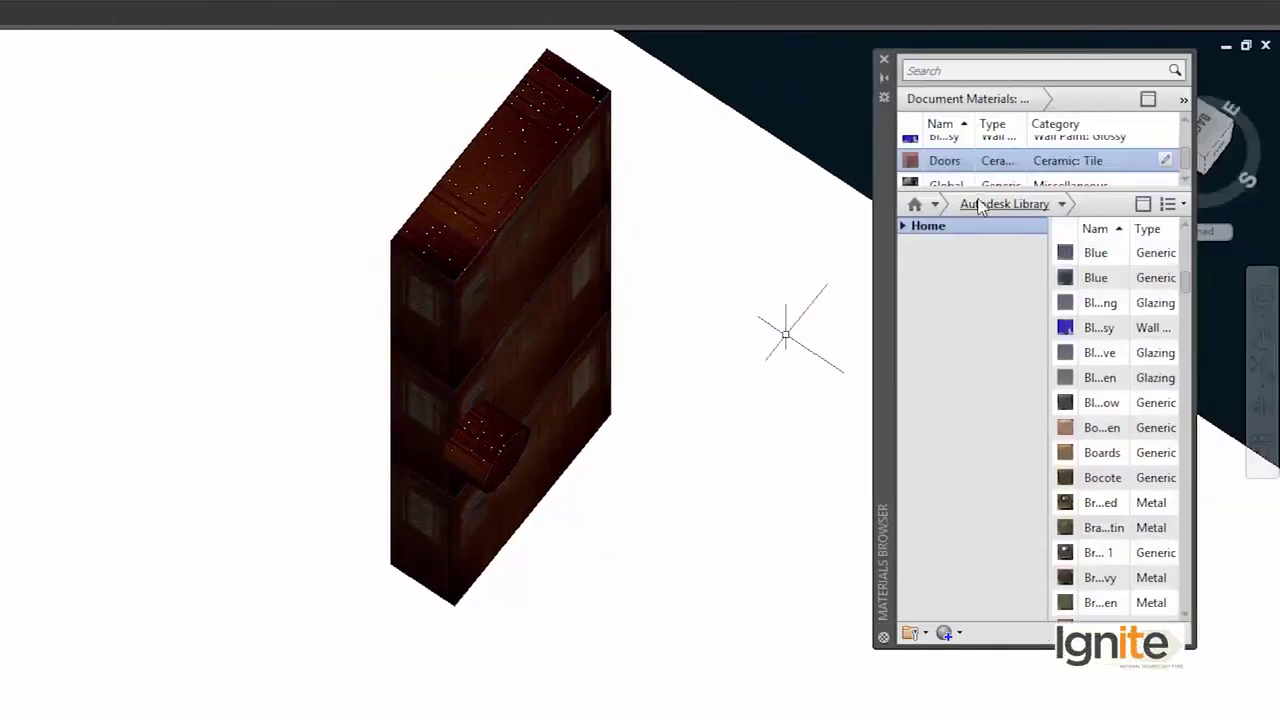
Step: Duplicate the 1.5in Square - Medium Blue material as a new material named Doors 1
scroll(978, 153, up, 3)
mouse_move(1095, 258)
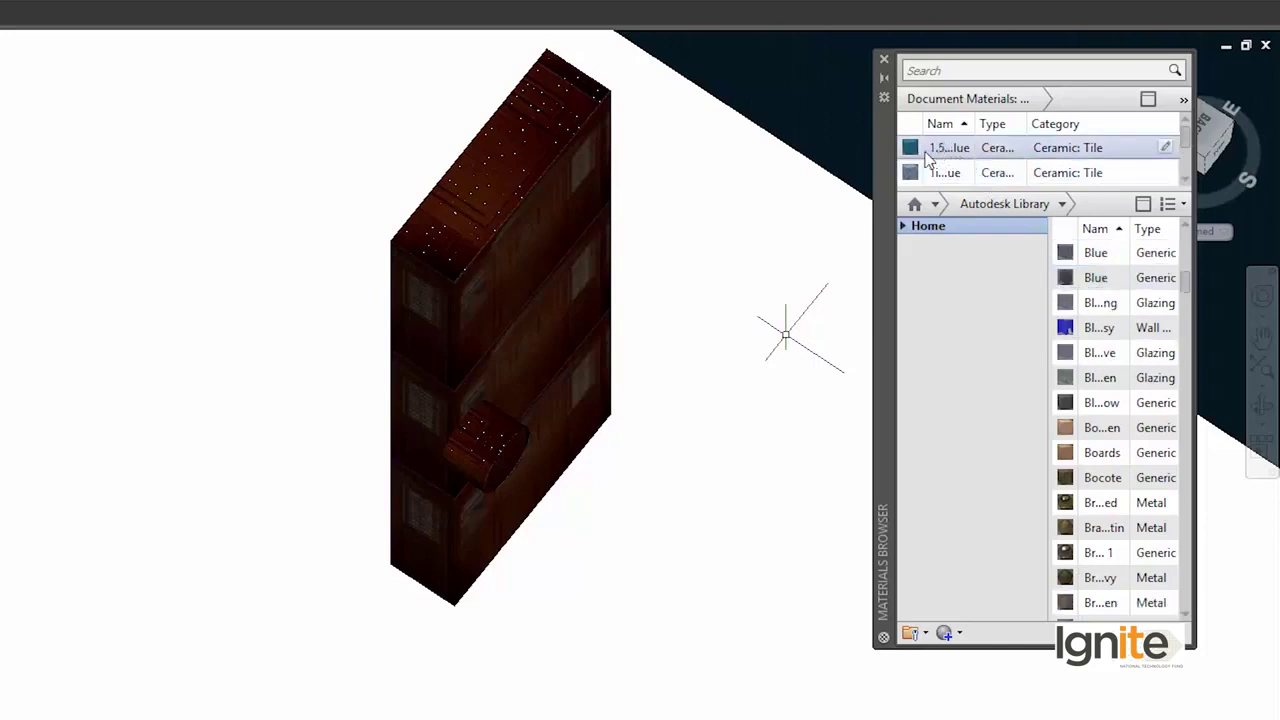
right_click(969, 150)
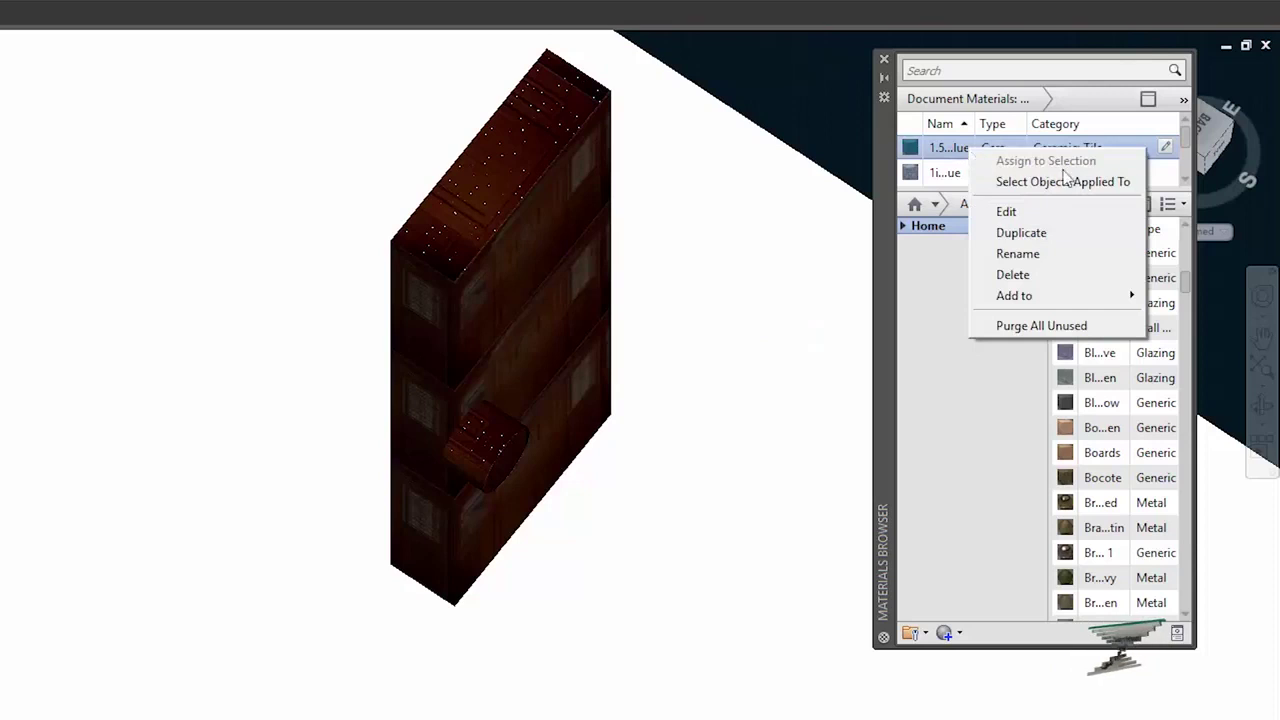
click(1020, 233)
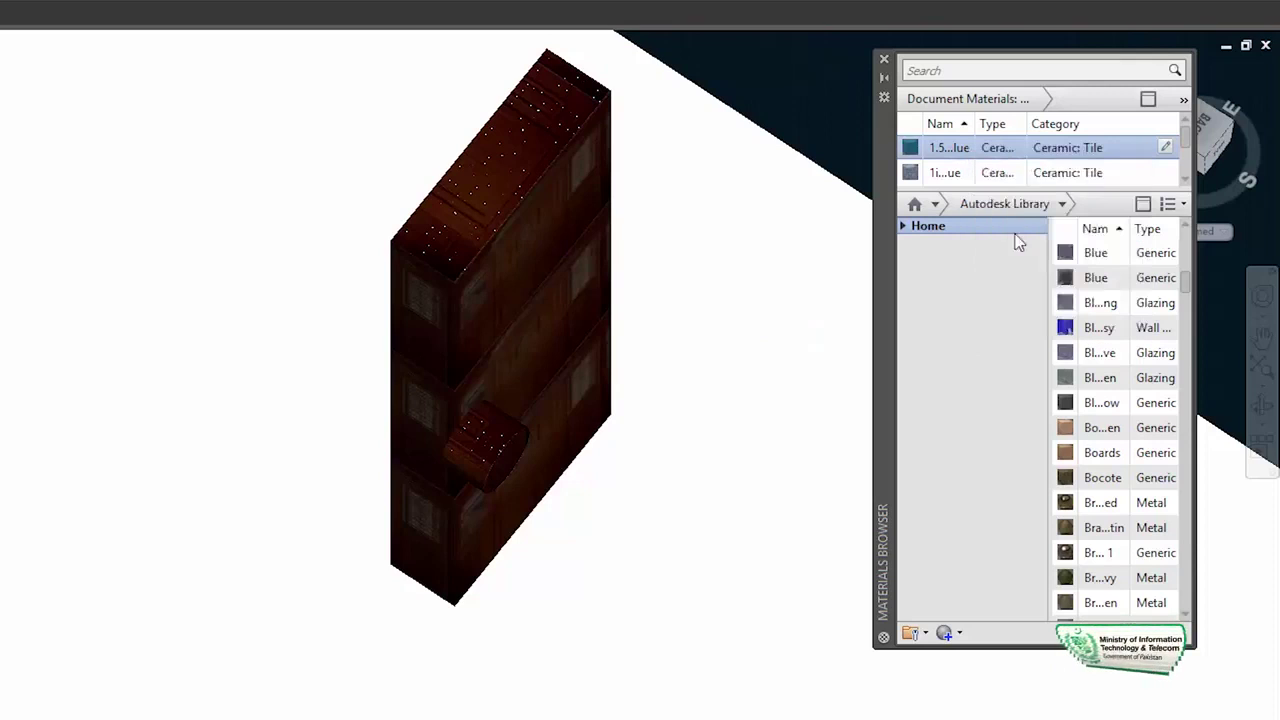
Step: Edit the Doors 1 material, opening the image file dialog and cancelling it without choosing an image
right_click(963, 178)
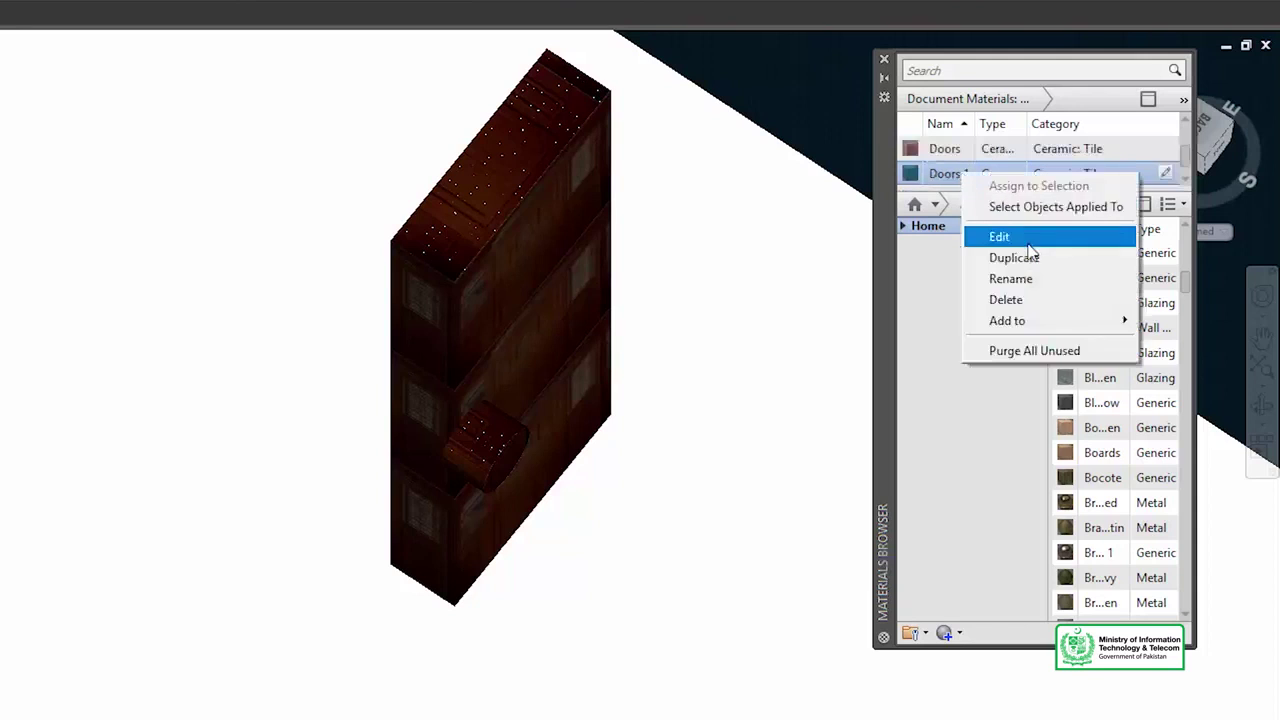
click(1030, 240)
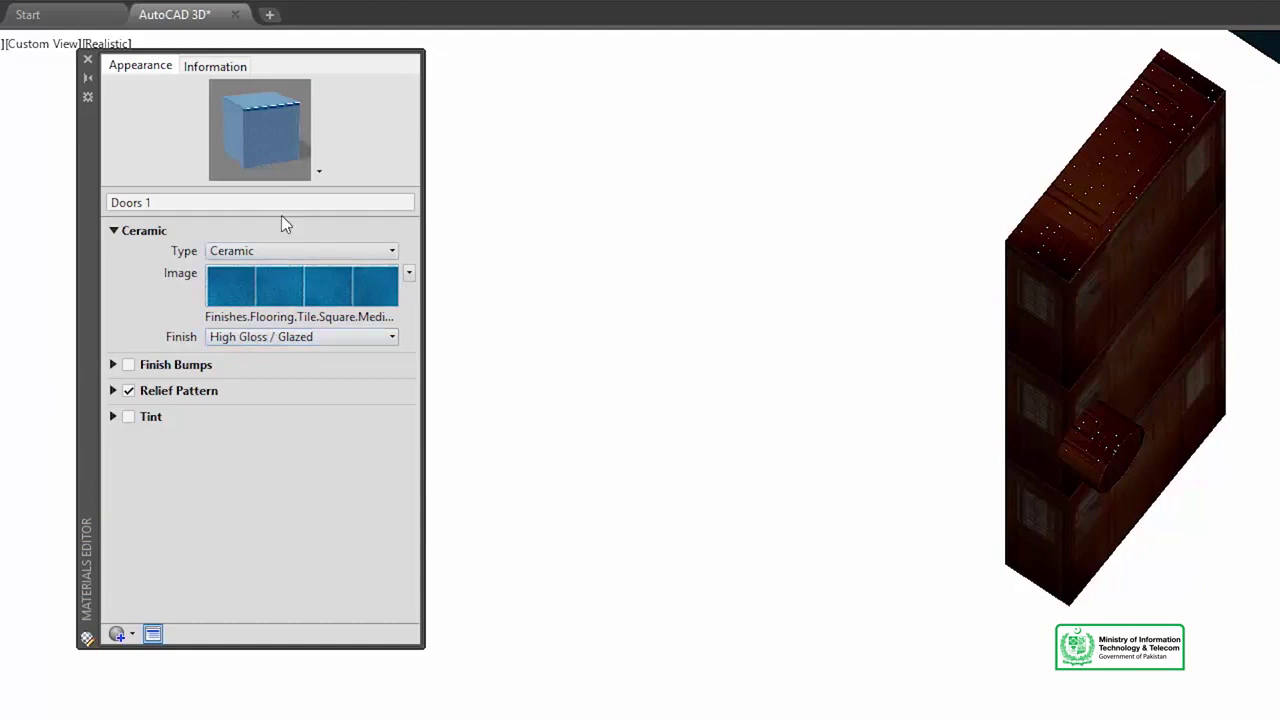
click(277, 316)
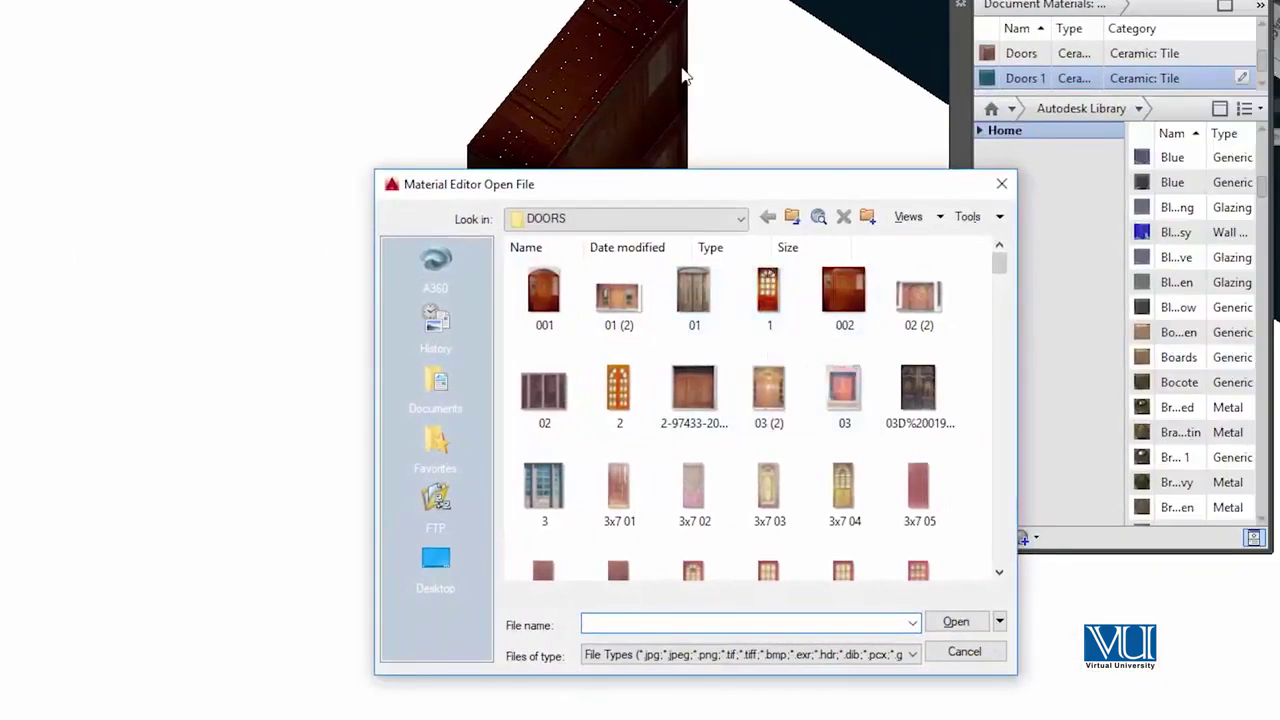
click(1001, 186)
Step: Select the door solid in the drawing
scroll(756, 216, down, 3)
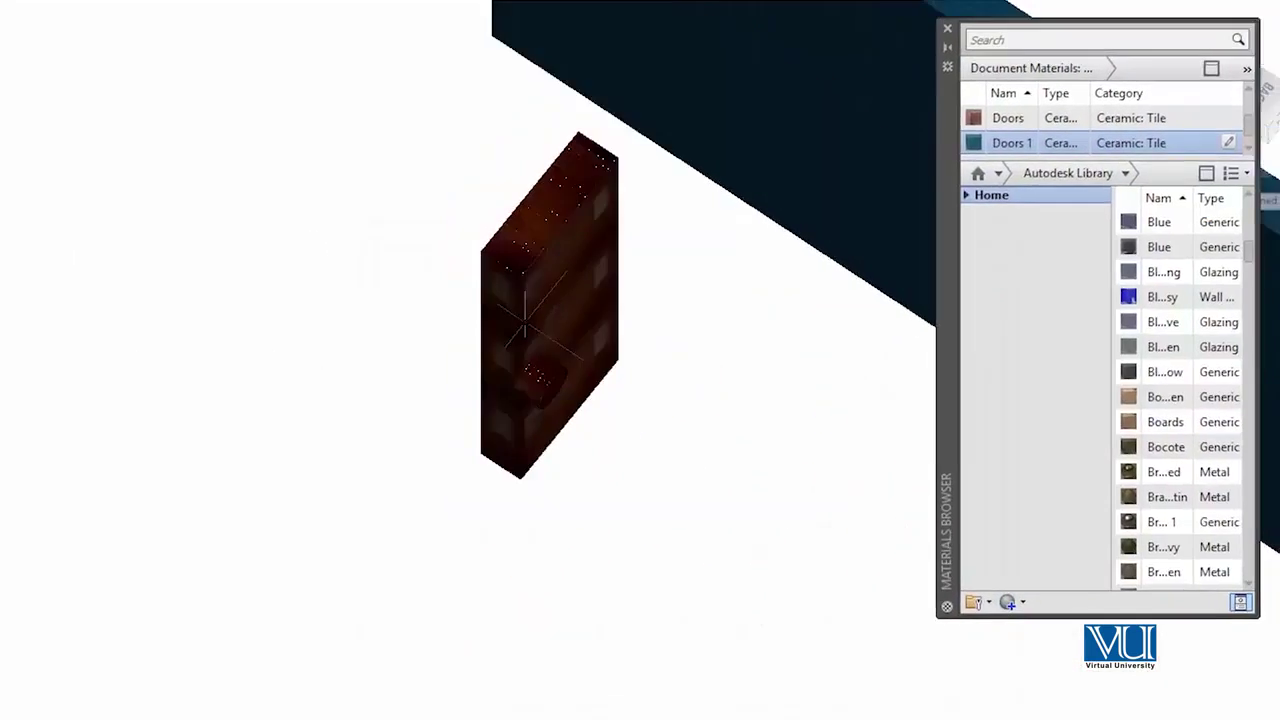
scroll(425, 305, up, 2)
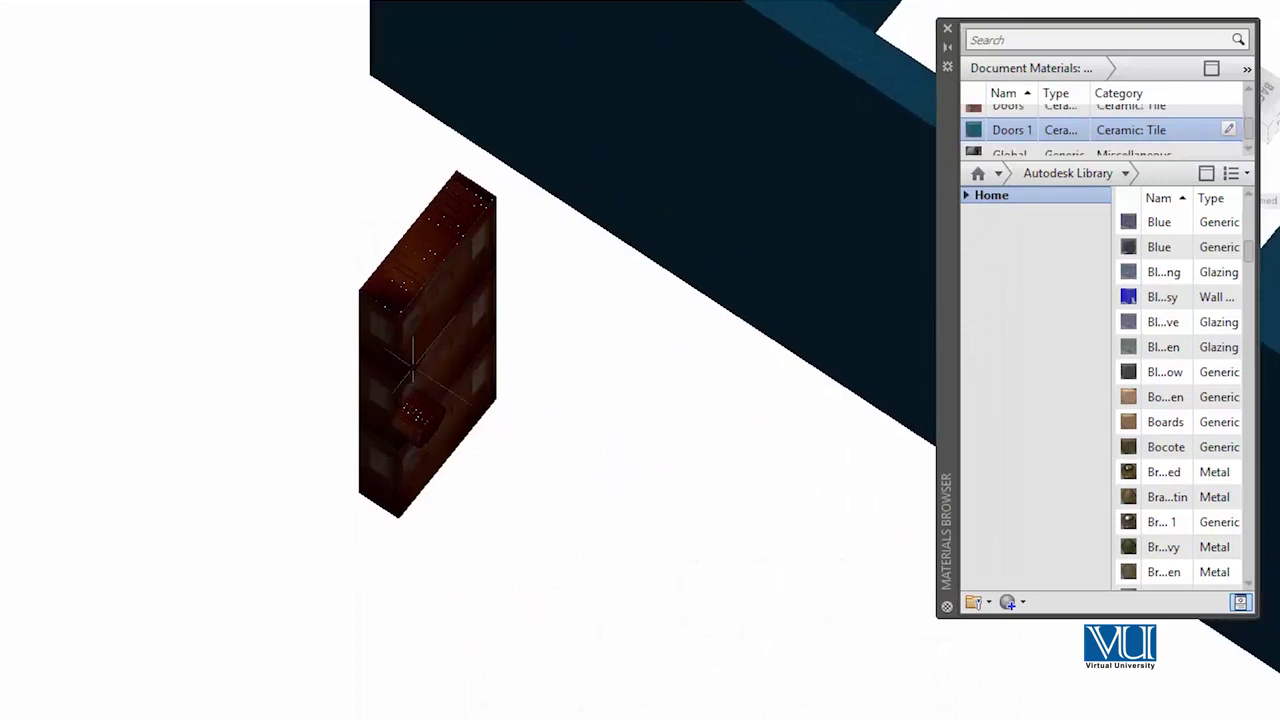
click(410, 366)
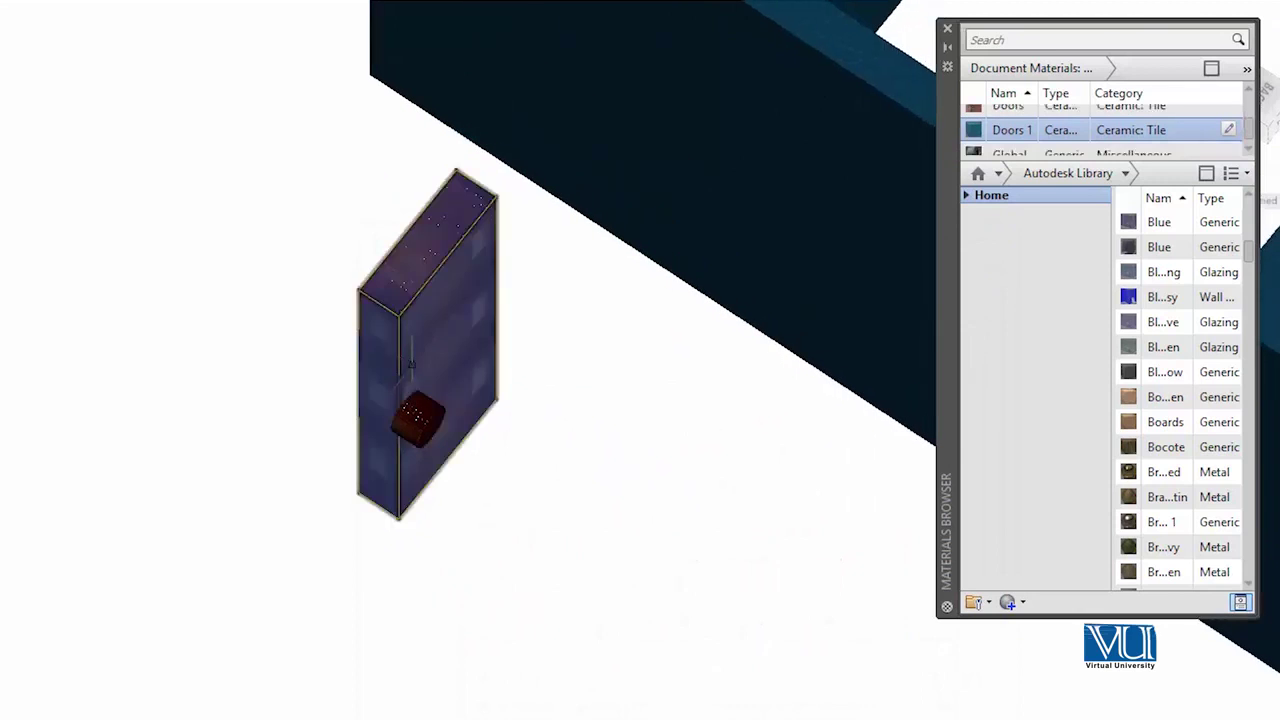
scroll(410, 366, up, 2)
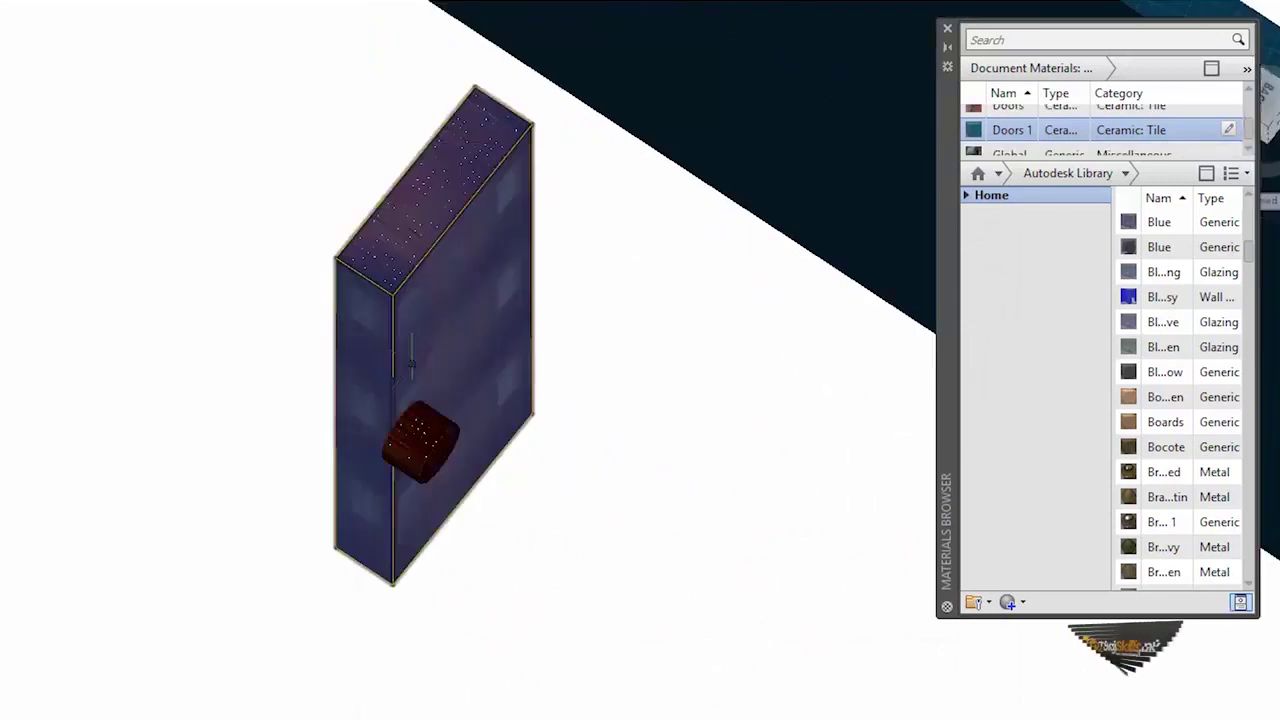